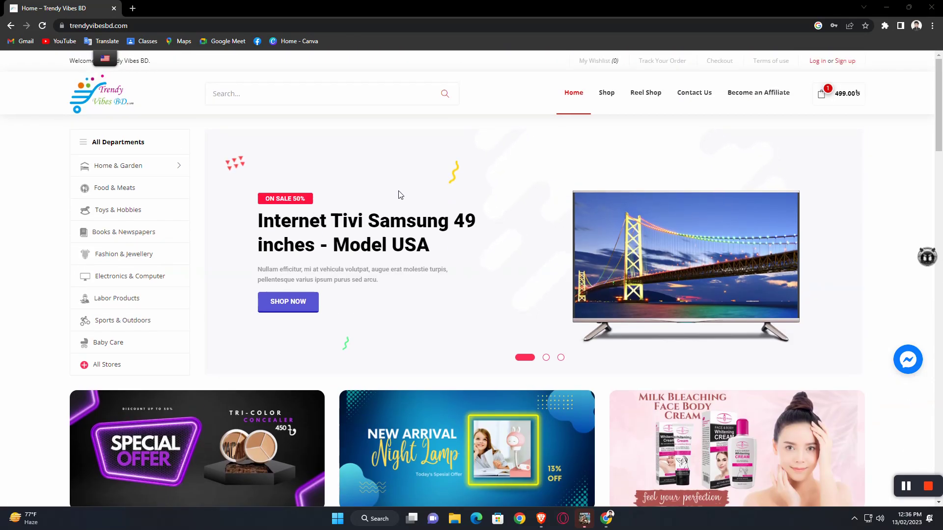
# Browse the Trendy Vibes BD homepage, then go to the Shop page.
pyautogui.scroll(-15, 425, 187)
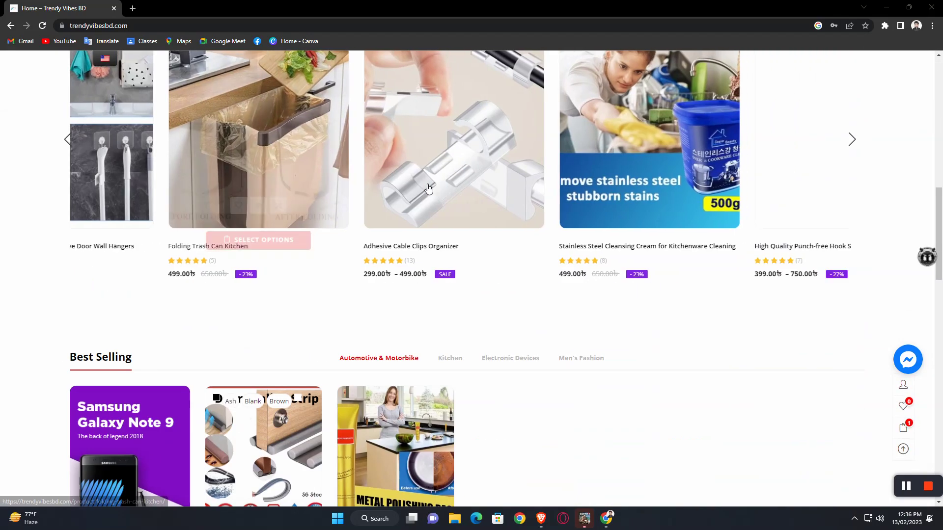
pyautogui.scroll(-13, 428, 188)
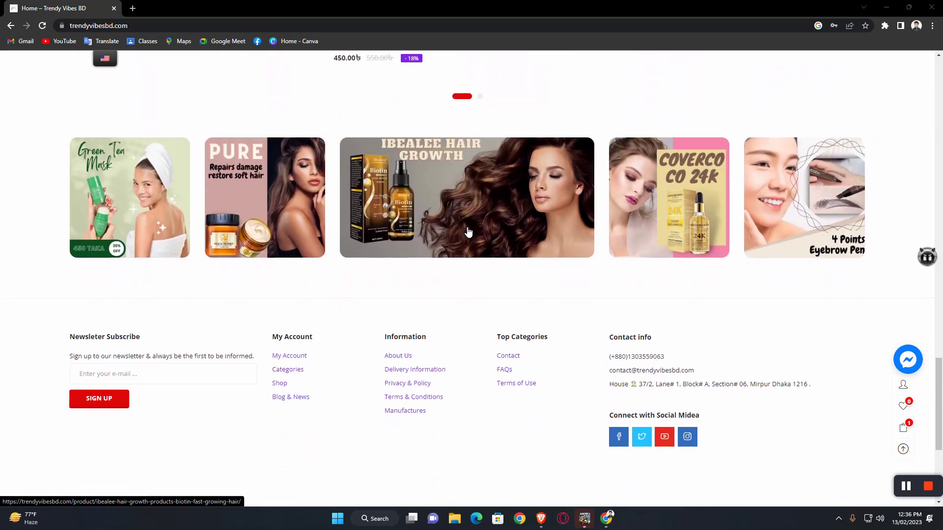
pyautogui.scroll(15, 472, 229)
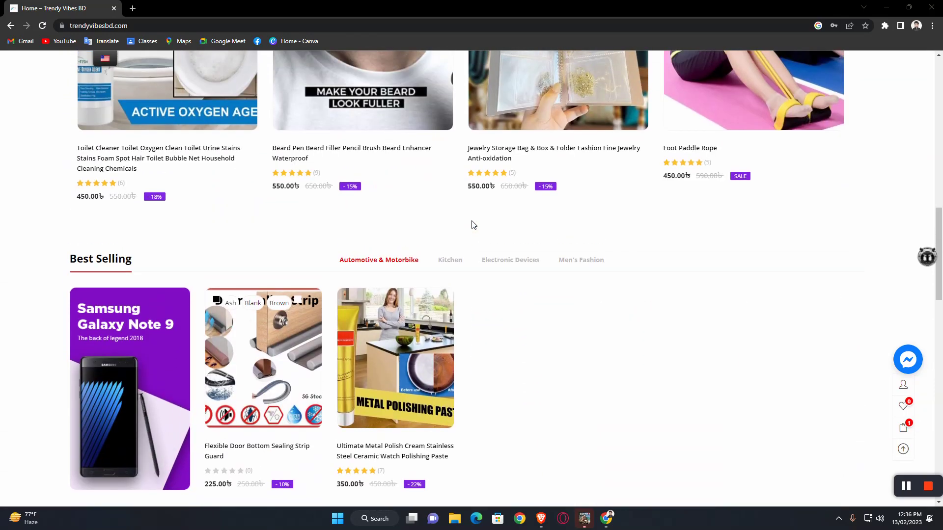
pyautogui.scroll(8, 462, 211)
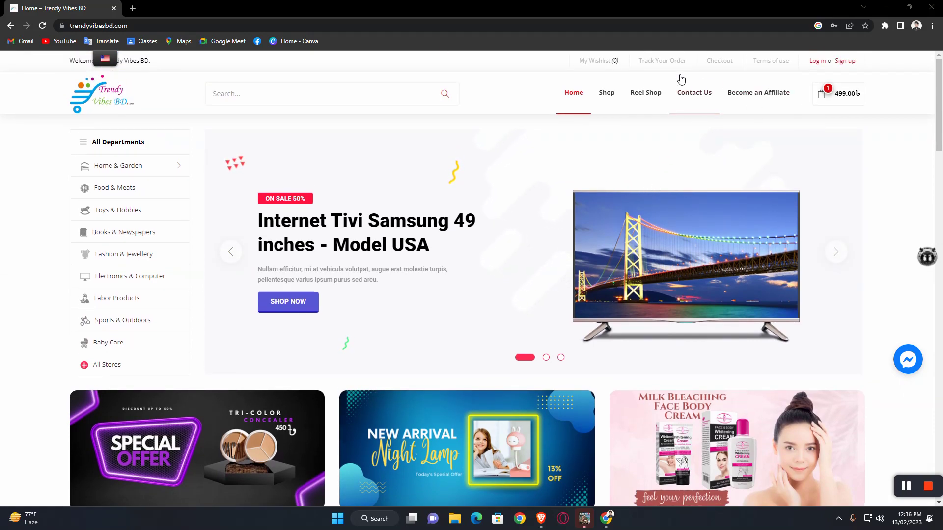
pyautogui.scroll(-5, 442, 114)
pyautogui.scroll(5, 540, 110)
pyautogui.click(606, 93)
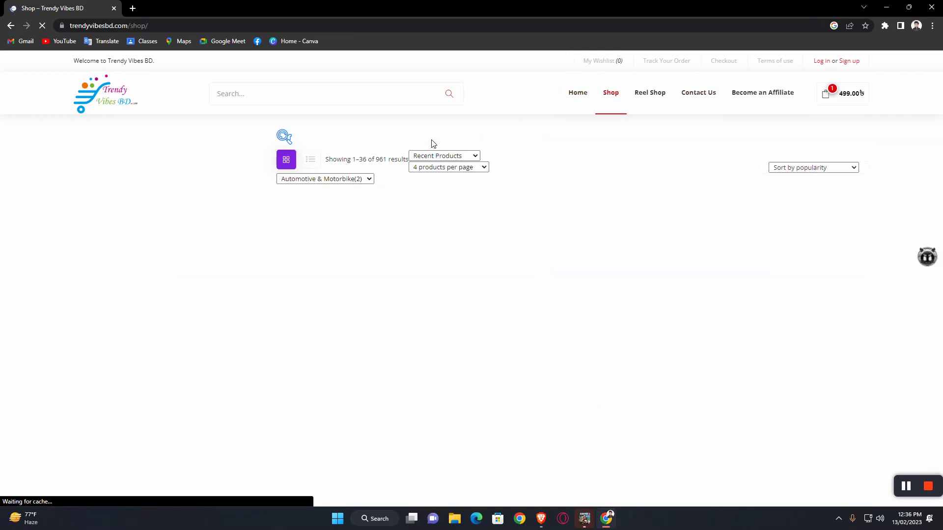
# Move to page 2 of the shop, showing results 37–72 of 961.
pyautogui.scroll(-1, 540, 172)
pyautogui.scroll(-18, 563, 177)
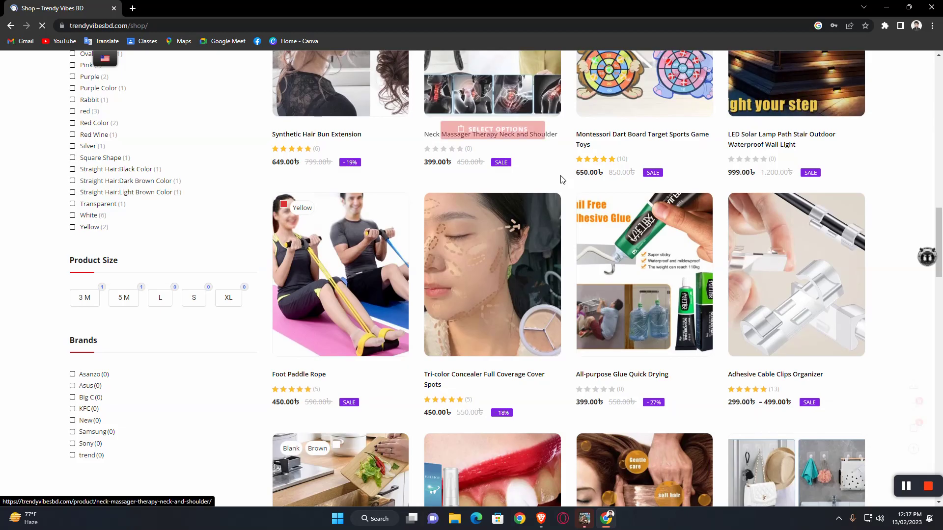
pyautogui.scroll(-7, 563, 180)
pyautogui.scroll(20, 563, 178)
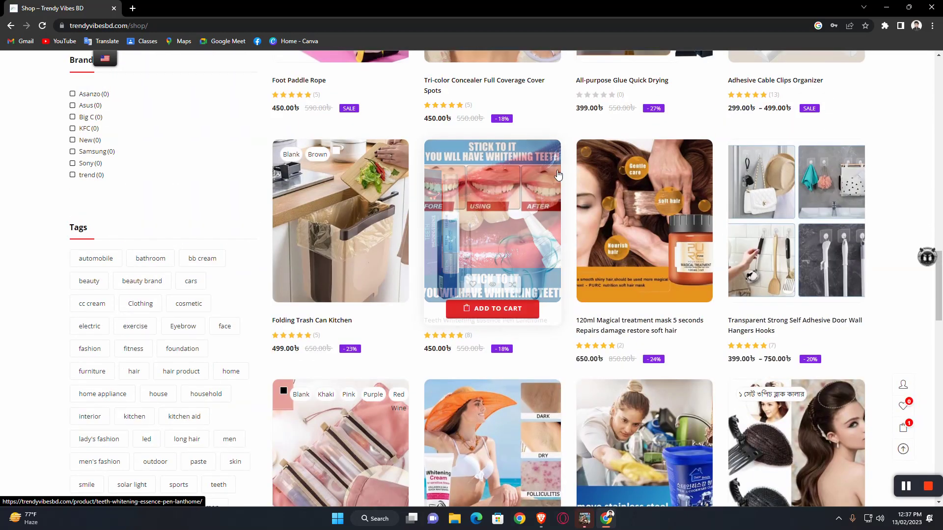
pyautogui.scroll(15, 560, 177)
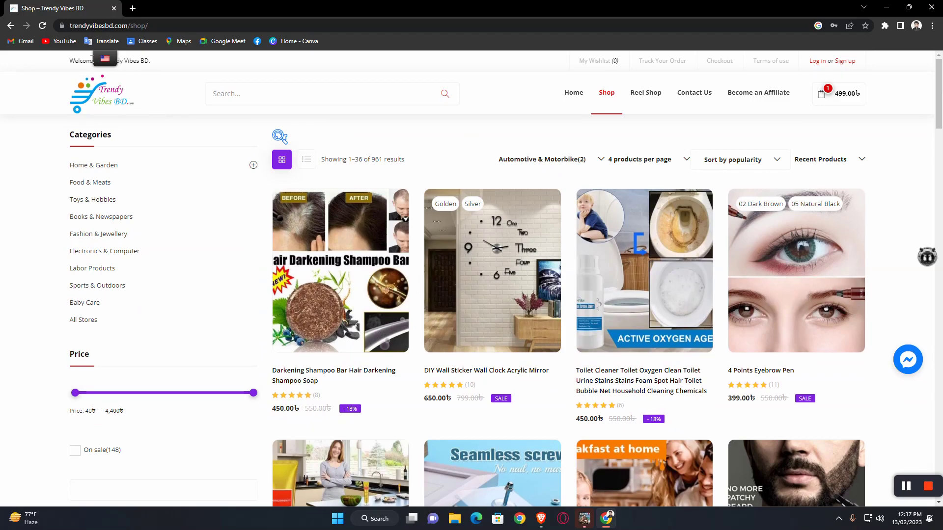
pyautogui.scroll(-18, 223, 157)
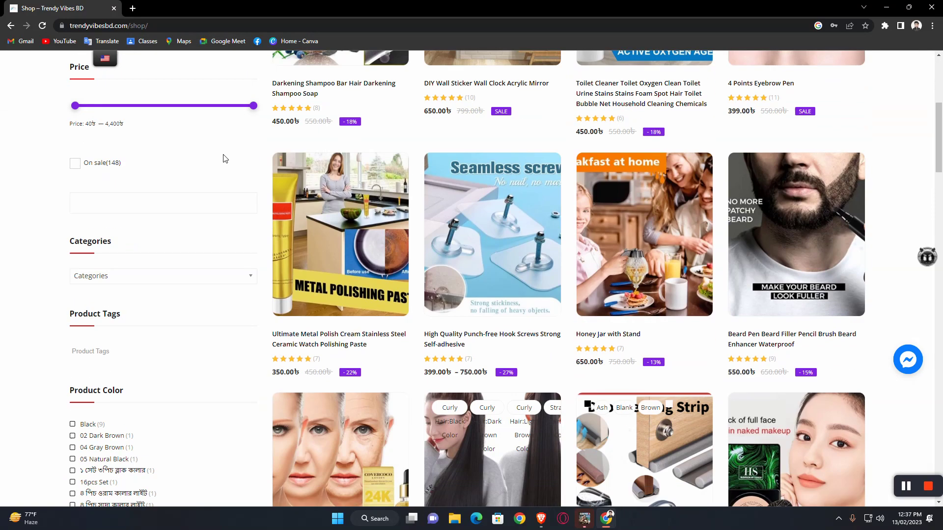
pyautogui.scroll(-20, 494, 169)
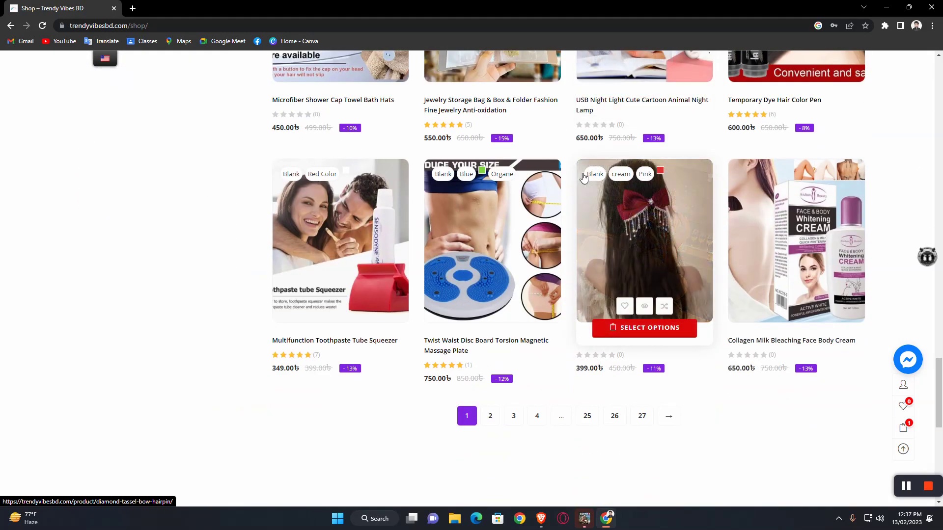
pyautogui.click(494, 421)
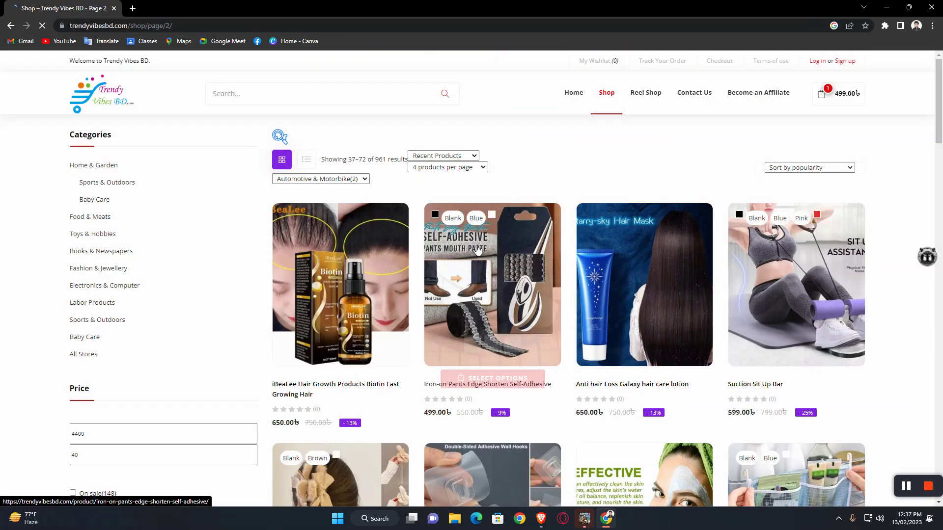
pyautogui.scroll(-10, 481, 253)
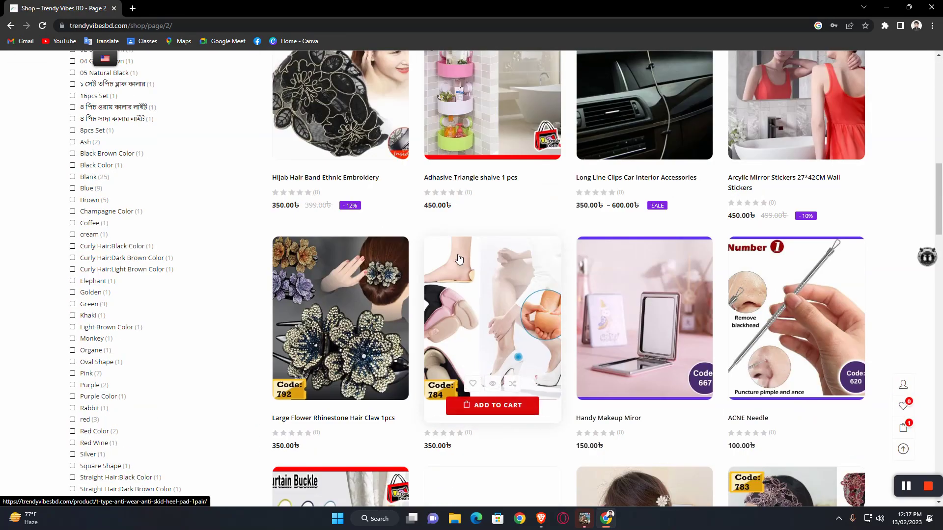
pyautogui.scroll(10, 463, 164)
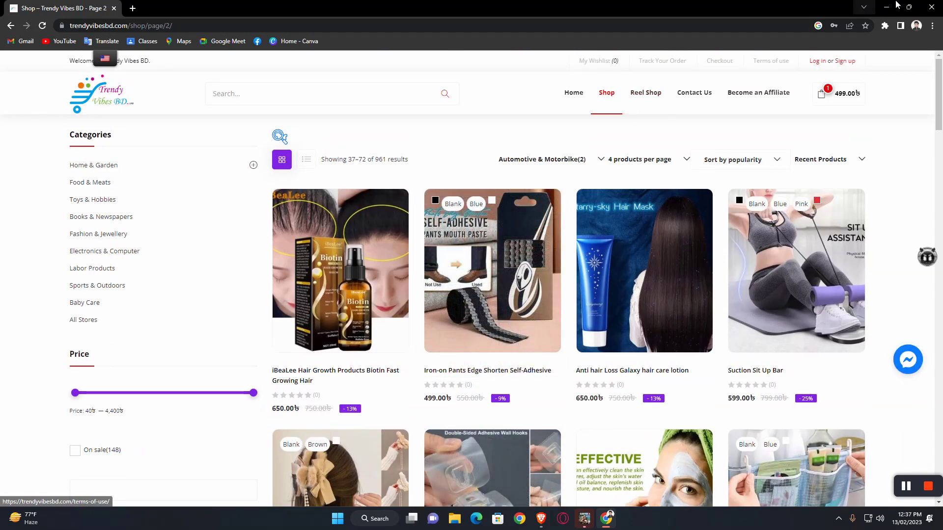
# Close Chrome, open the Website Full Stack note, select '1. Hosting', then close Notepad.
pyautogui.click(931, 7)
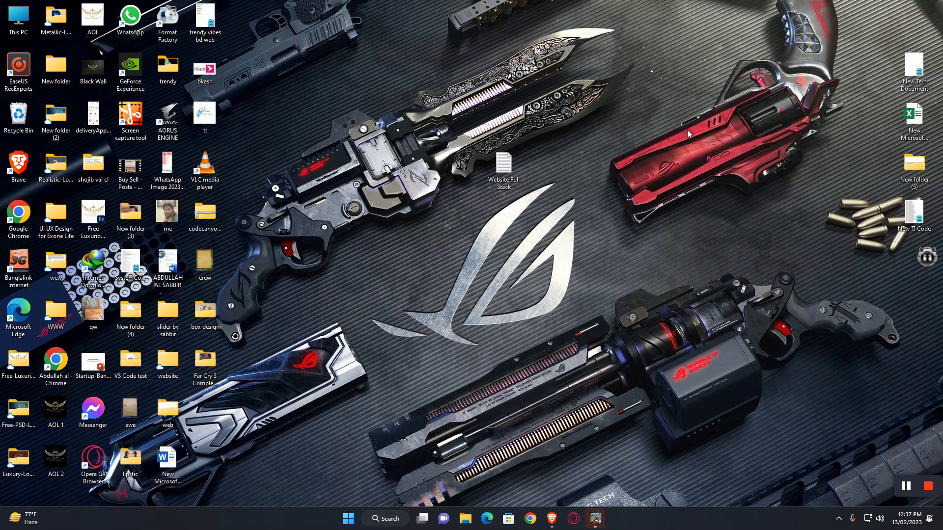
pyautogui.doubleClick(499, 159)
pyautogui.moveTo(599, 81)
pyautogui.mouseDown()
pyautogui.moveTo(612, 45)
pyautogui.moveTo(608, 80)
pyautogui.mouseUp()
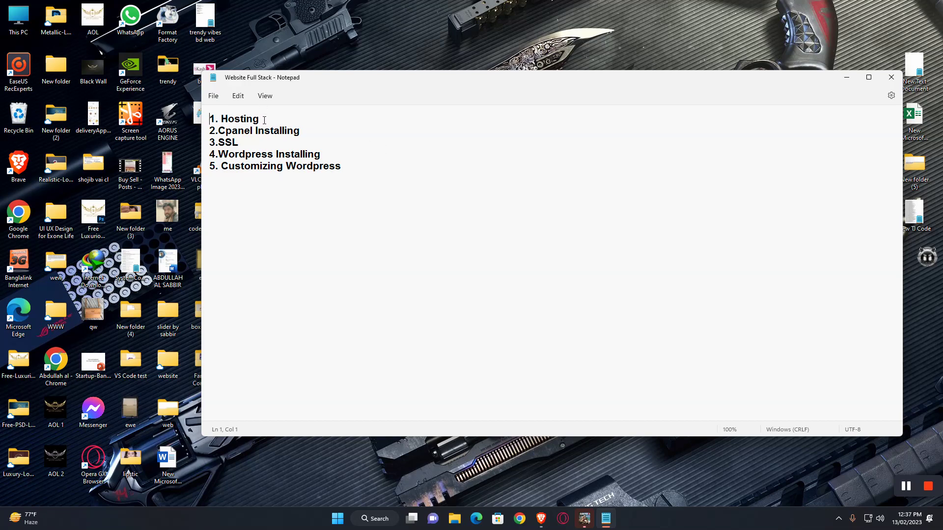
pyautogui.moveTo(263, 120); pyautogui.dragTo(207, 118)
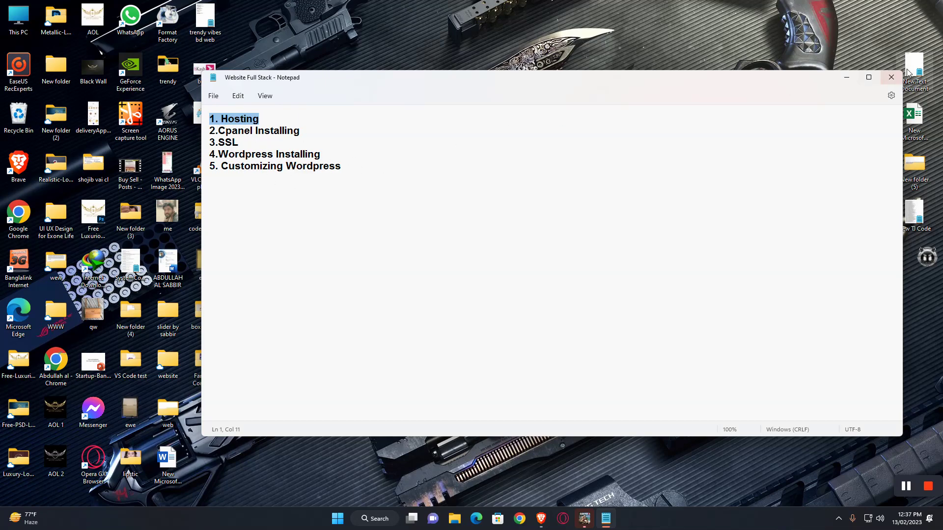
pyautogui.click(890, 80)
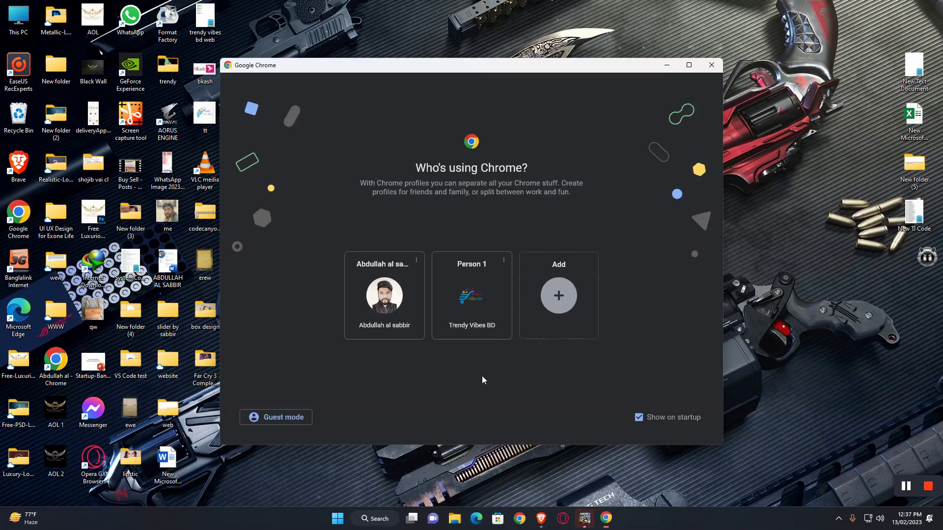
# Open Chrome and search Google for 'digital marketing course'.
pyautogui.click(384, 290)
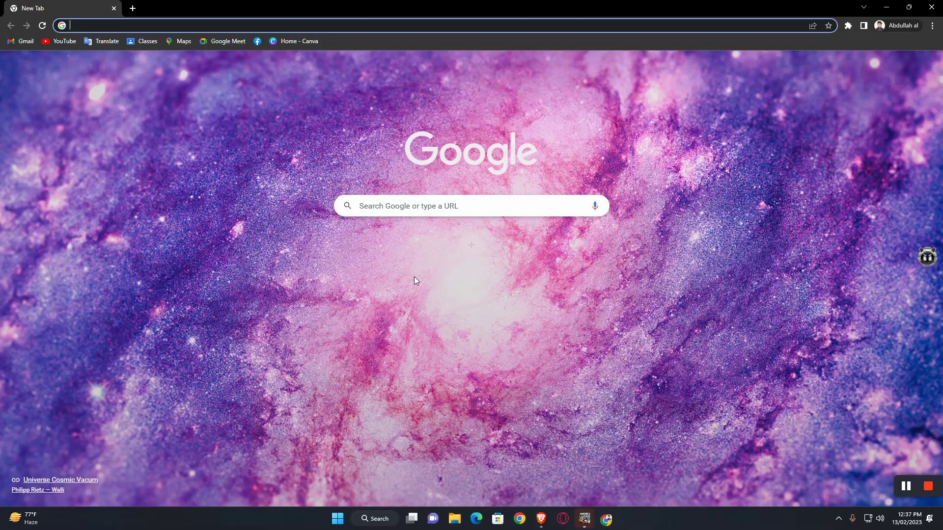
pyautogui.click(192, 22)
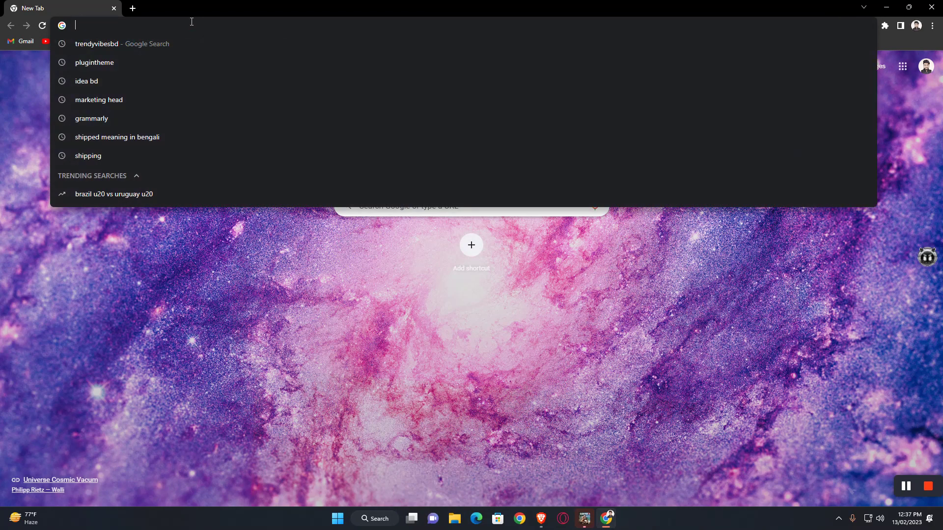
pyautogui.write('di')
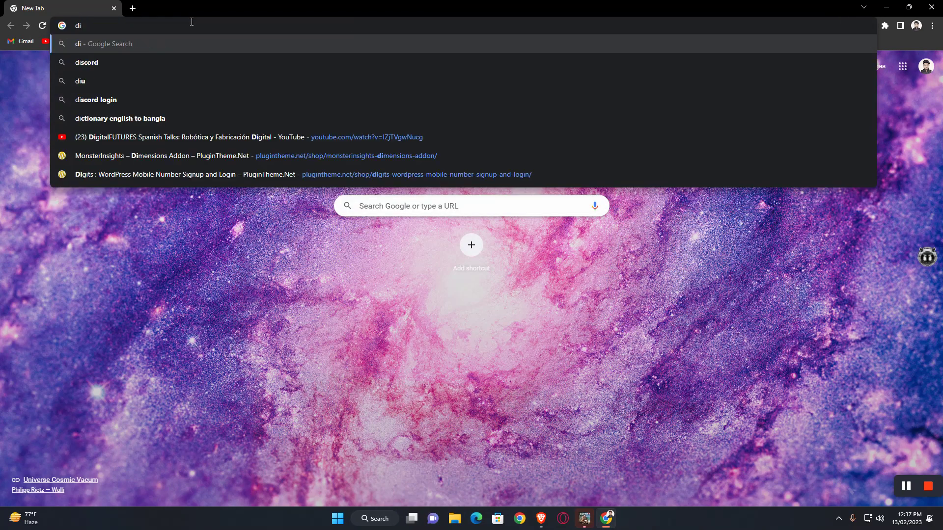
pyautogui.write('gita')
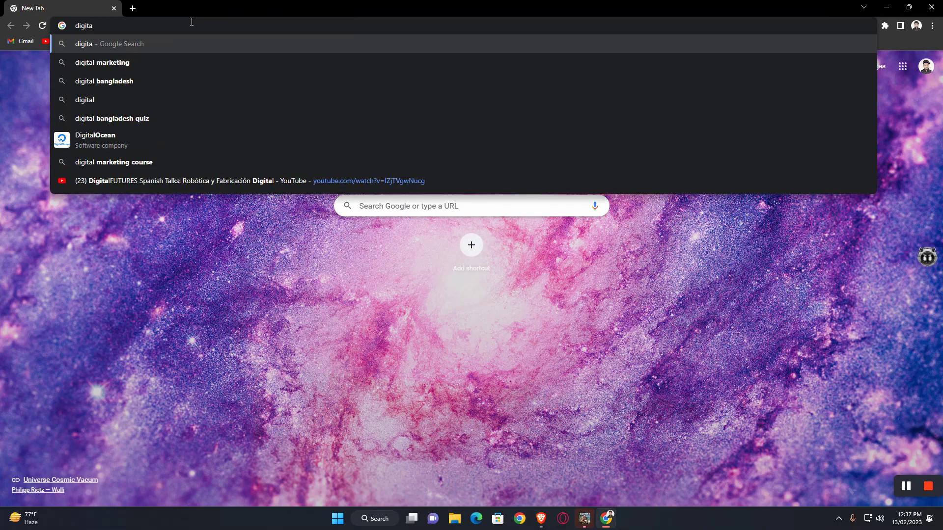
pyautogui.write('l')
pyautogui.click(103, 162)
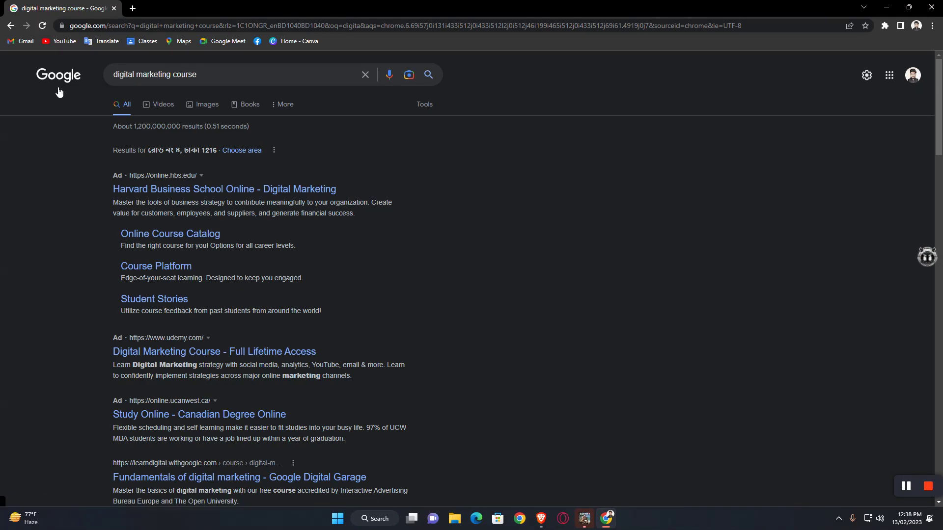
# Change the search to 'digitalocean' and open the DigitalOcean Cloud Computing ad.
pyautogui.moveTo(199, 74); pyautogui.dragTo(136, 74)
pyautogui.write('oc')
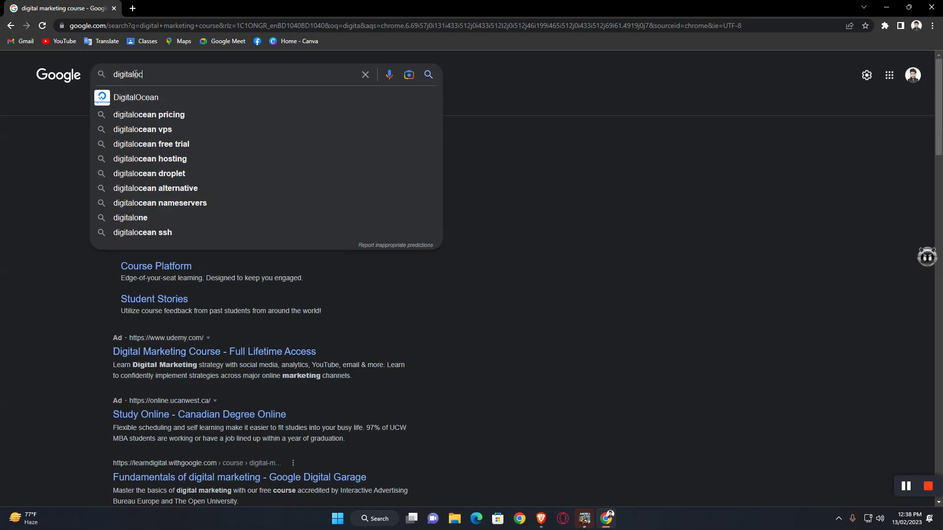
pyautogui.click(176, 93)
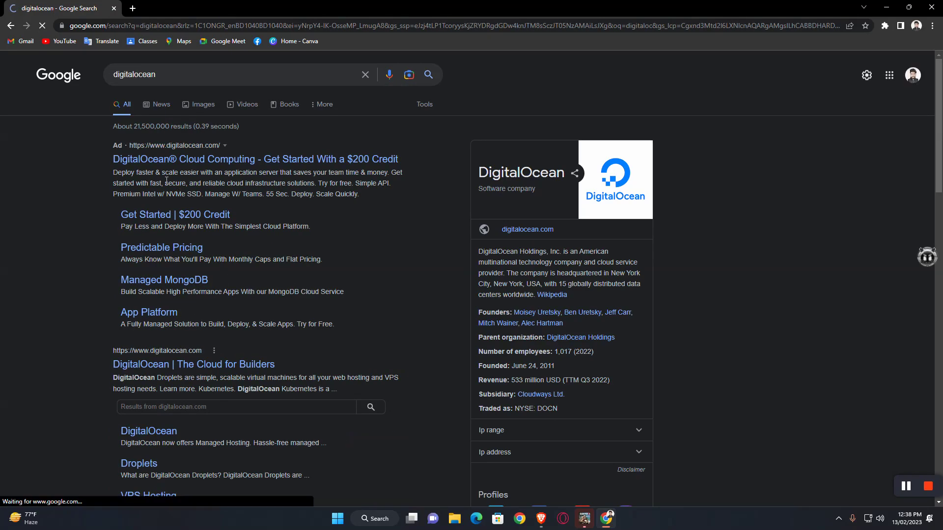
pyautogui.click(307, 164)
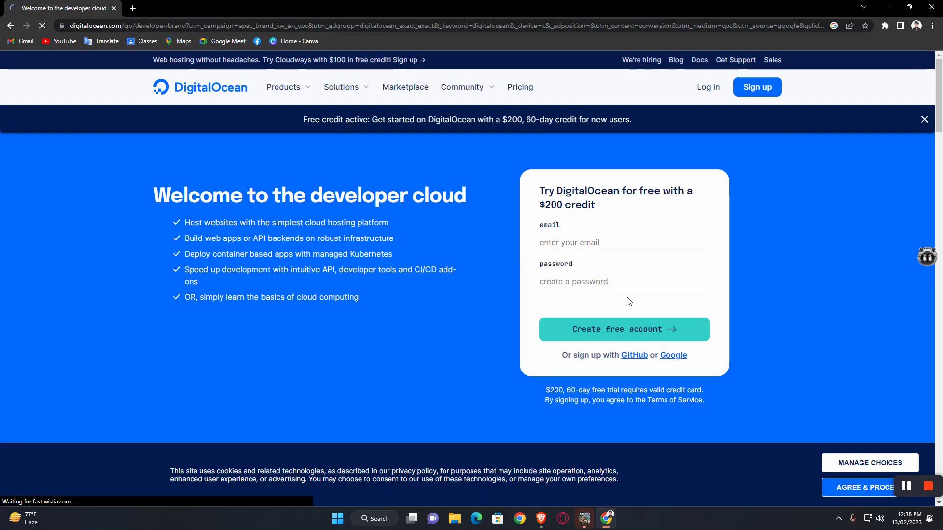
# Log in to DigitalOcean with the account password and submit the emailed verification code.
pyautogui.click(708, 87)
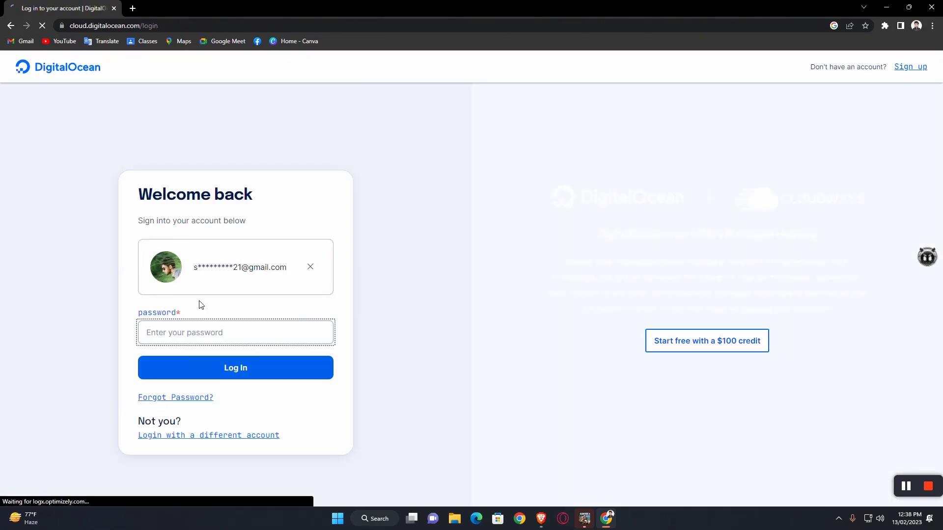
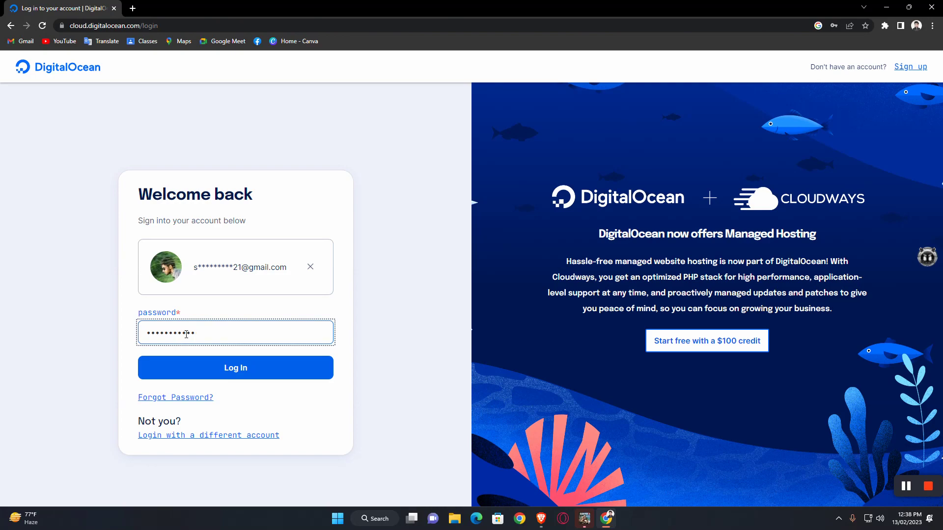
pyautogui.press('Return')
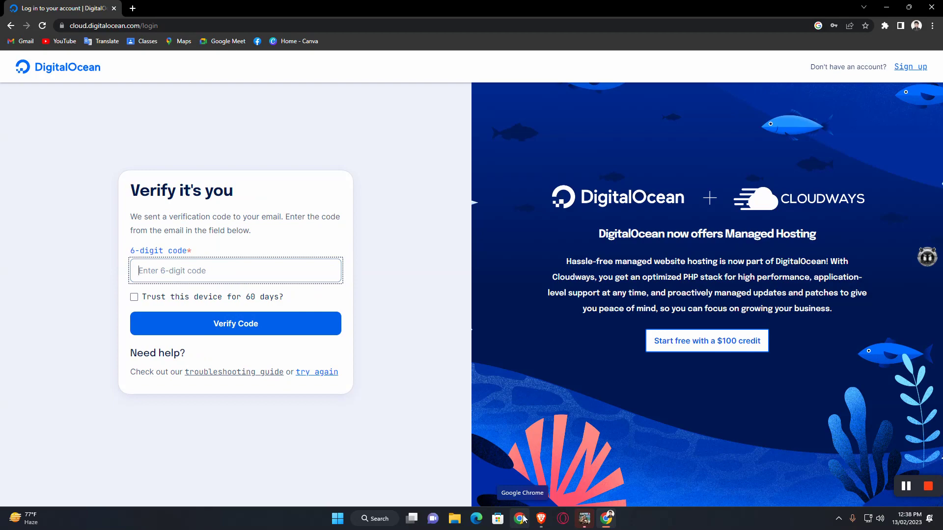
pyautogui.click(256, 324)
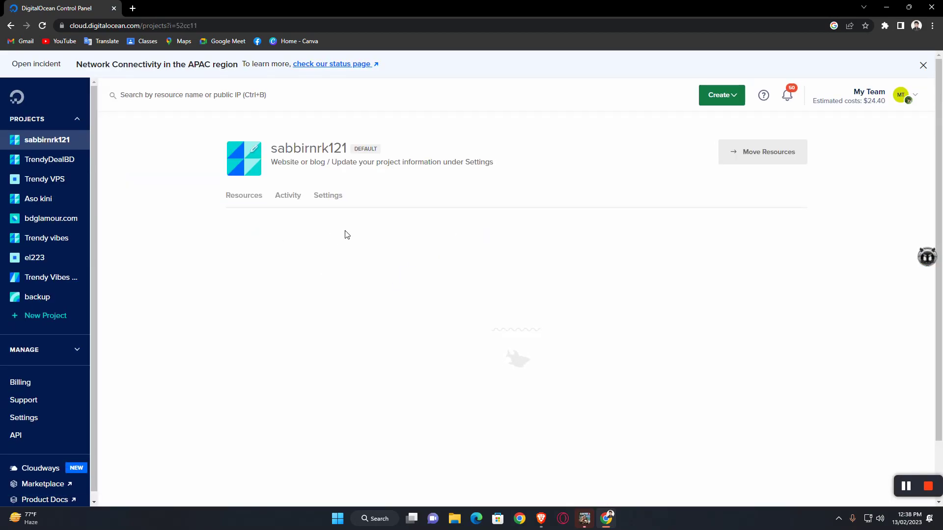
# View the backup project, then bring up the blank Create new project form.
pyautogui.scroll(-5, 221, 231)
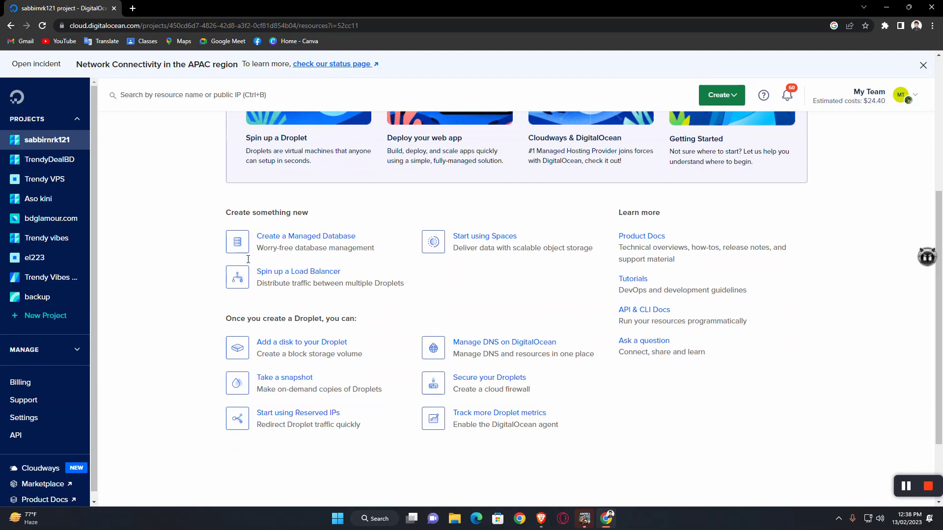
pyautogui.click(84, 298)
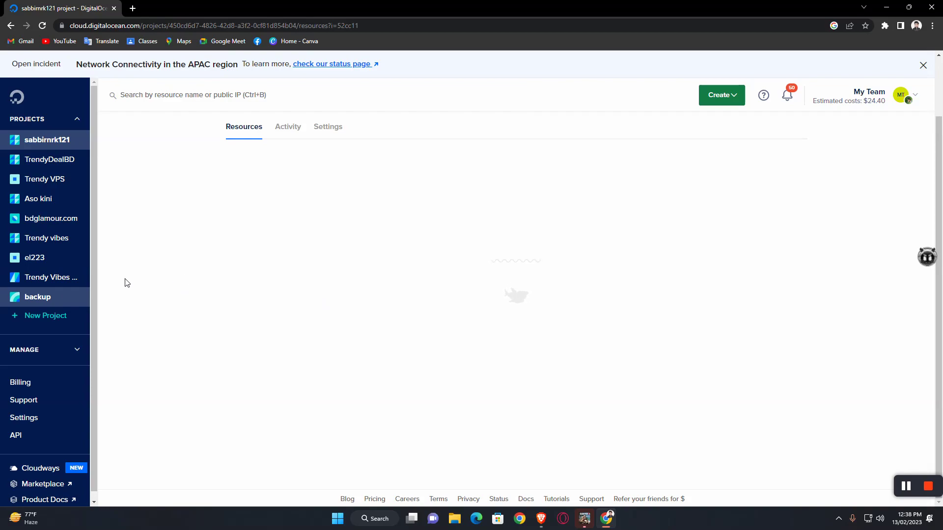
pyautogui.scroll(-5, 138, 266)
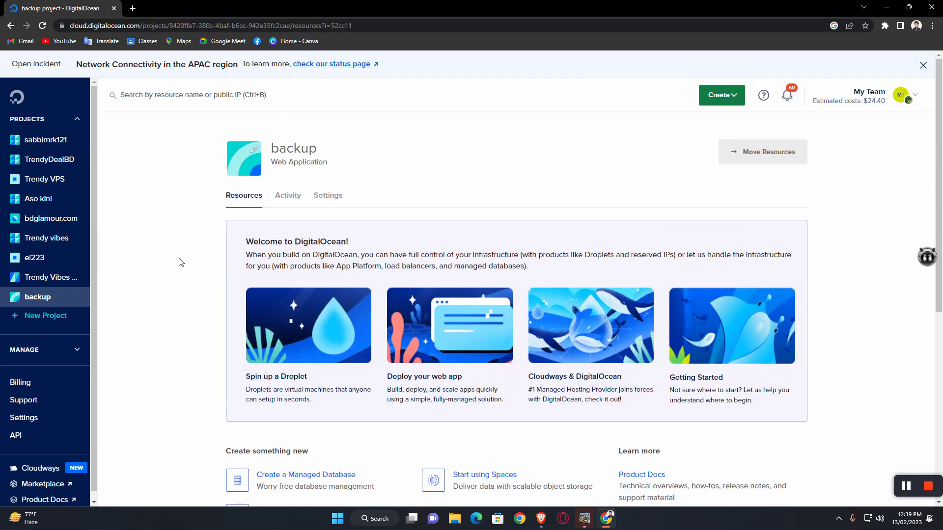
pyautogui.click(44, 315)
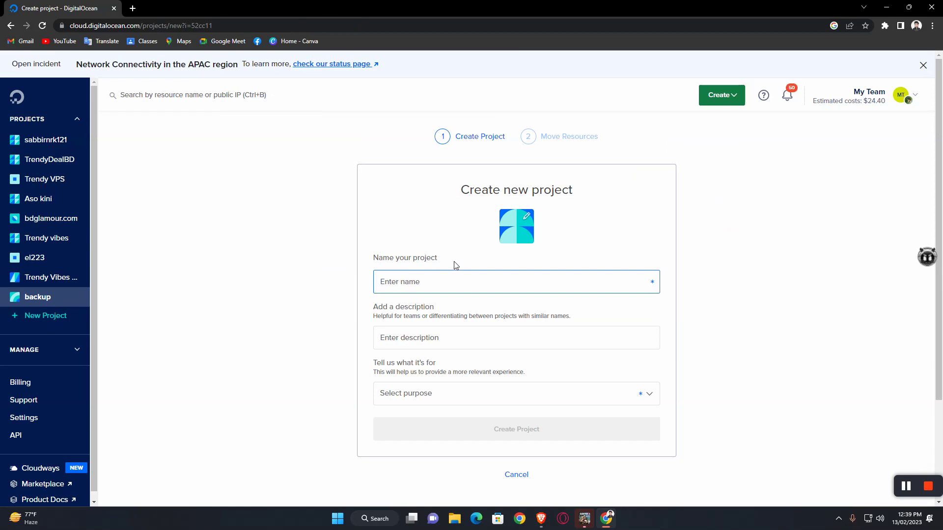
# Create project 'Trendy Deal Bd', described 'For A Ecommerce Web site', with purpose Web Application.
pyautogui.write('Trendy Deal Bd')
pyautogui.click(463, 342)
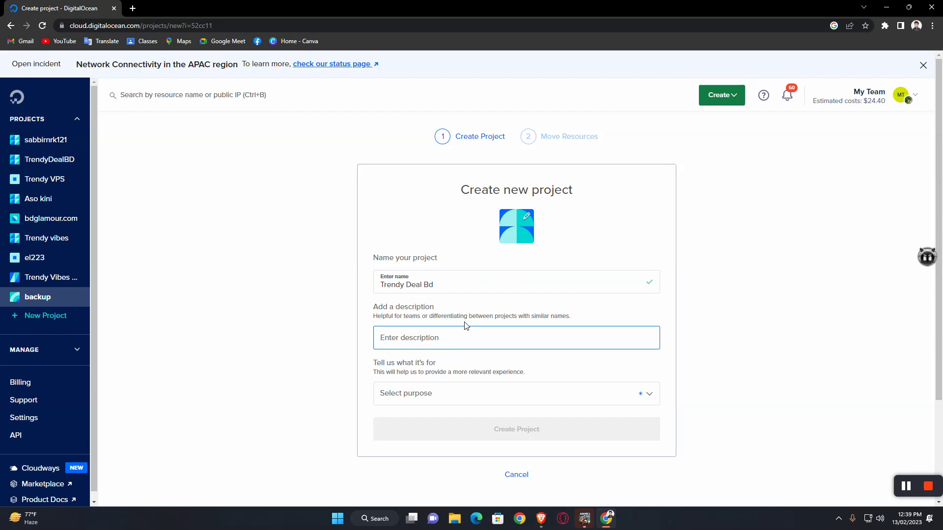
pyautogui.write('For A Ecommerce Web site')
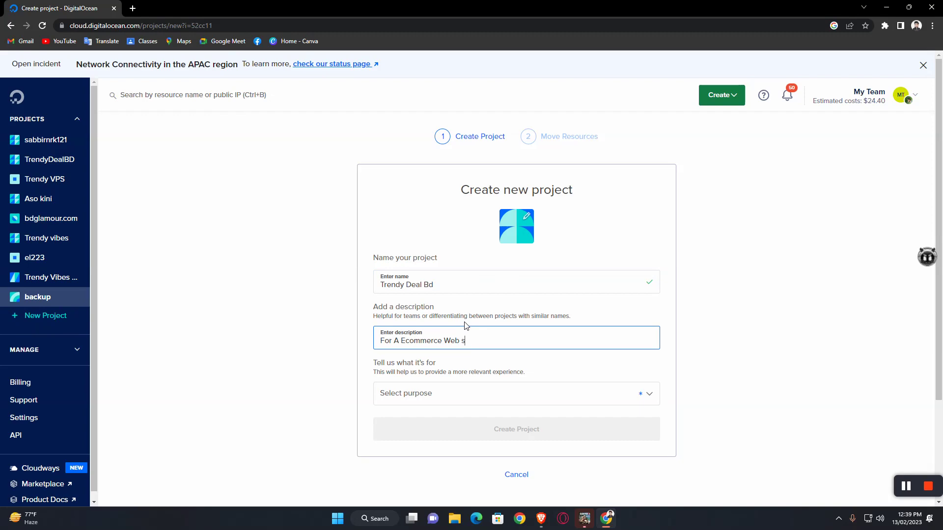
pyautogui.click(429, 400)
pyautogui.scroll(-5, 491, 373)
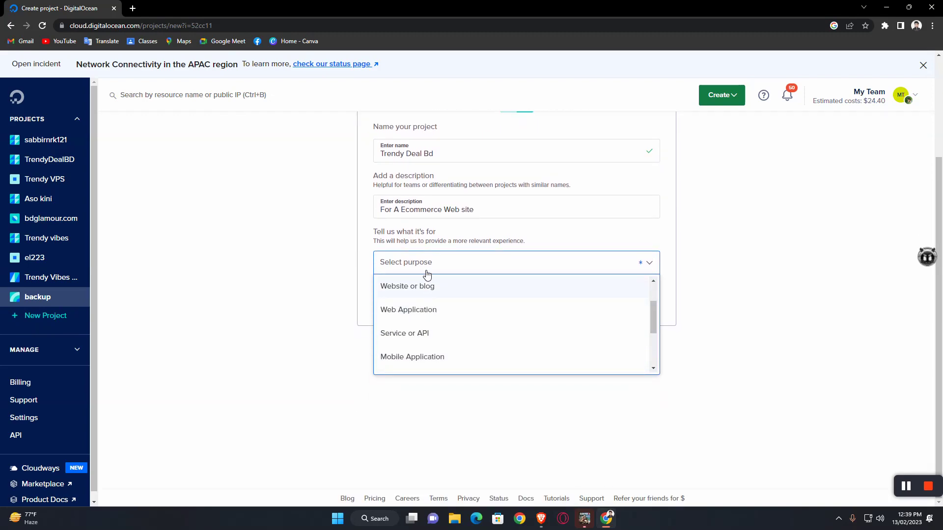
pyautogui.scroll(1, 466, 355)
pyautogui.scroll(-1, 457, 333)
pyautogui.click(435, 309)
pyautogui.click(528, 296)
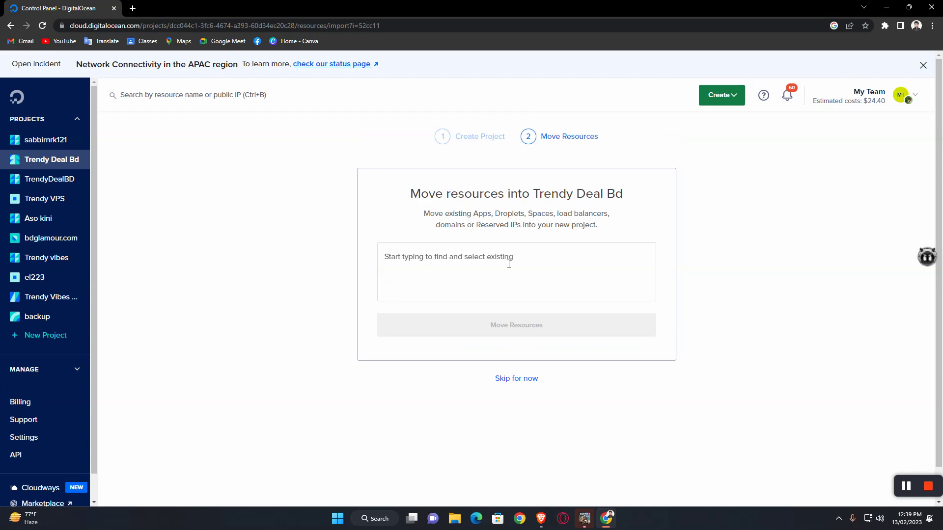
# Check the movable droplets and domains list, then skip moving any resources in.
pyautogui.click(505, 263)
pyautogui.click(663, 208)
pyautogui.click(543, 261)
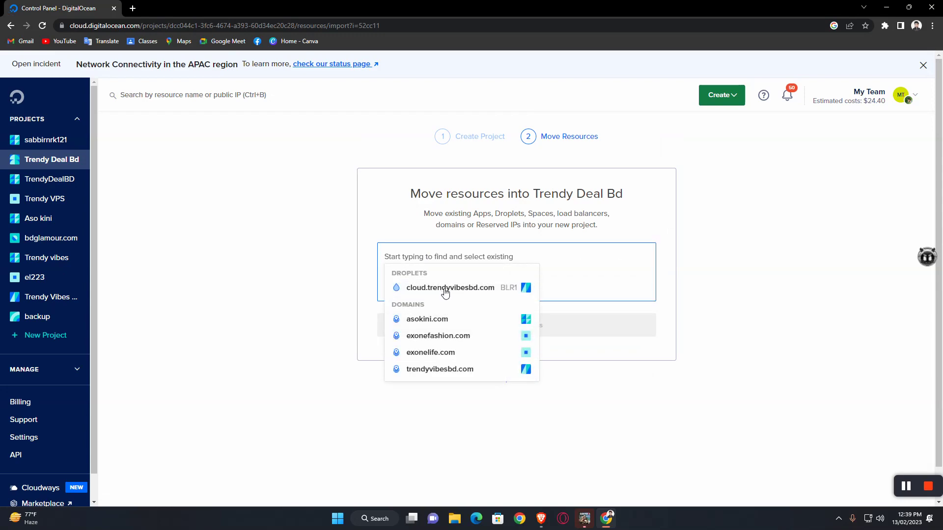
pyautogui.scroll(-1, 447, 319)
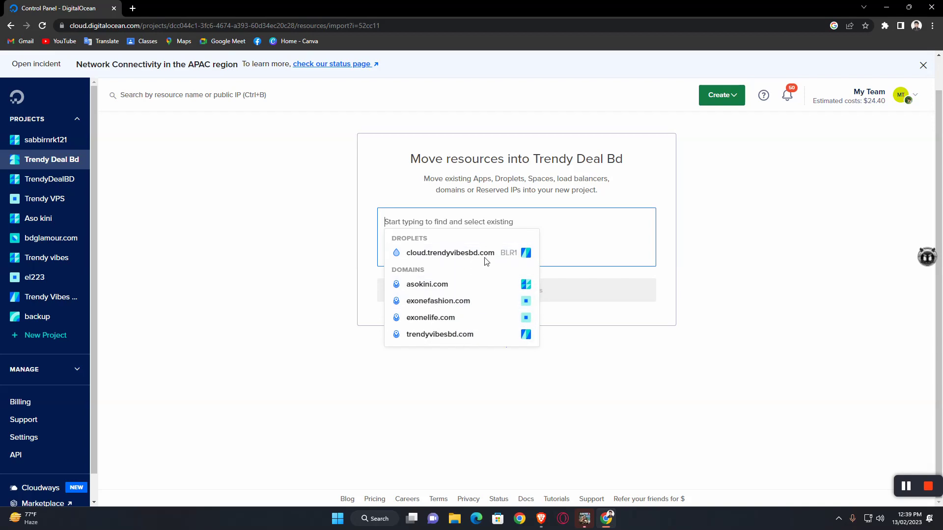
pyautogui.click(602, 220)
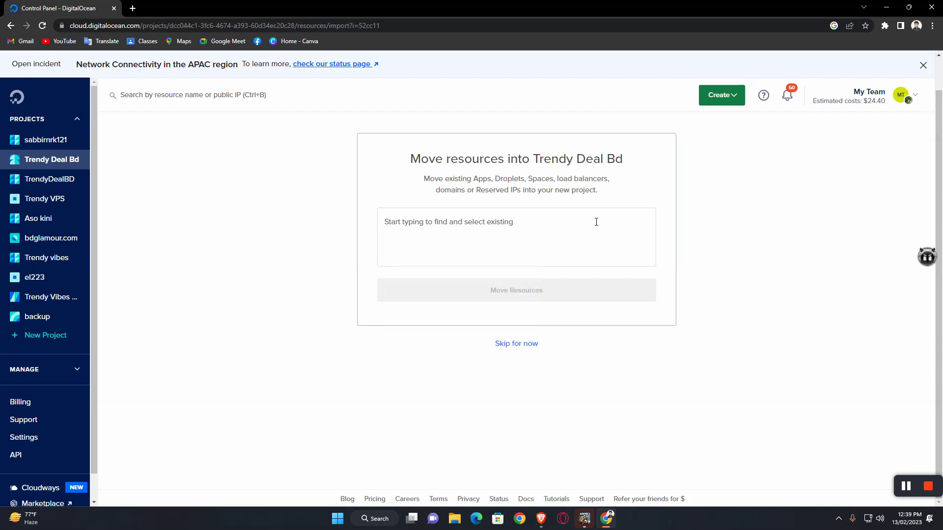
pyautogui.click(534, 345)
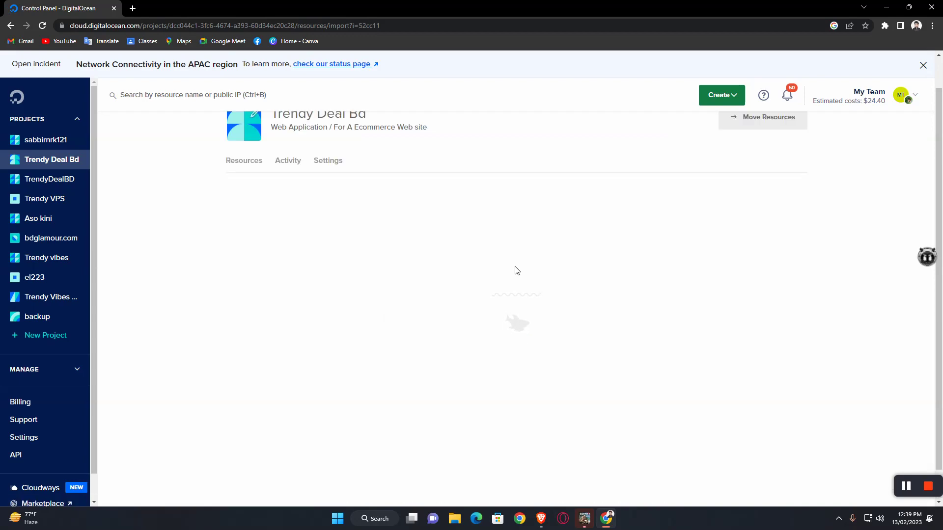
# Start creating a new droplet from the Create menu for Trendy Deal Bd.
pyautogui.scroll(-2, 486, 262)
pyautogui.scroll(2, 442, 221)
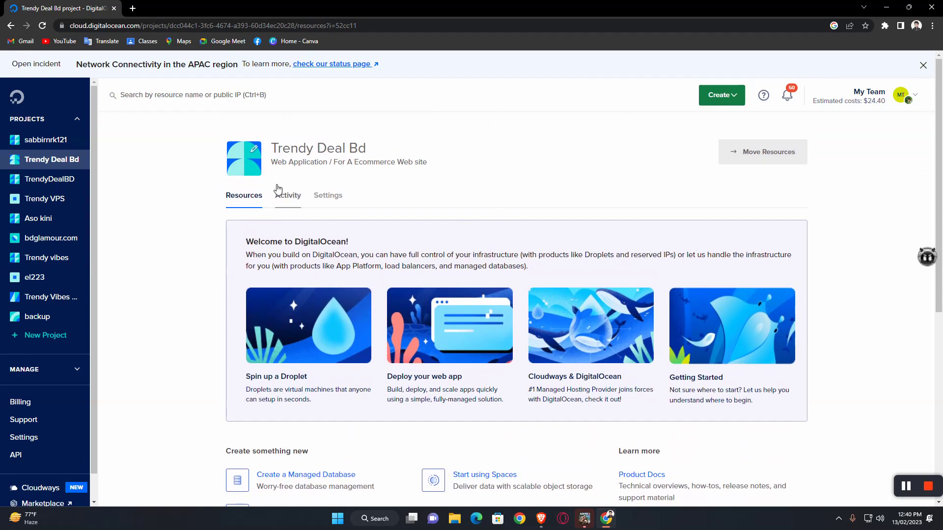
pyautogui.scroll(-5, 464, 256)
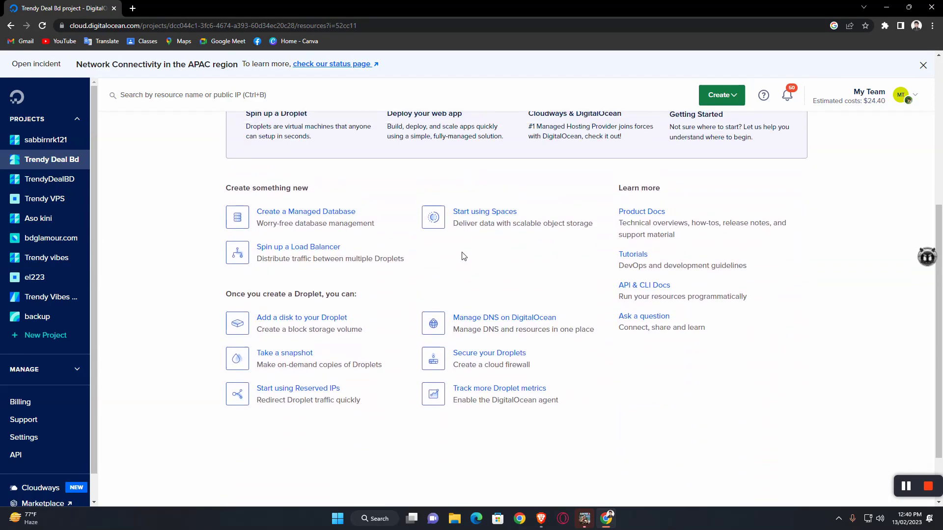
pyautogui.scroll(5, 464, 255)
pyautogui.click(720, 95)
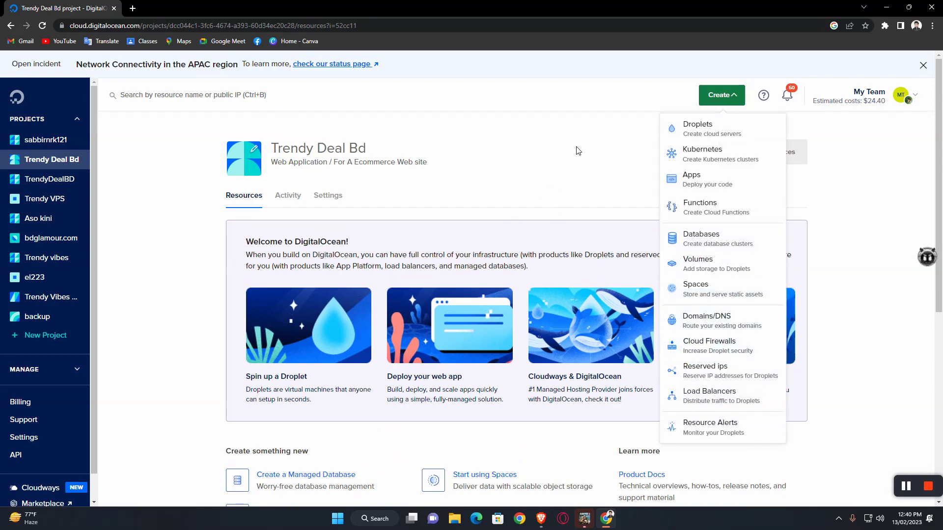
pyautogui.click(716, 130)
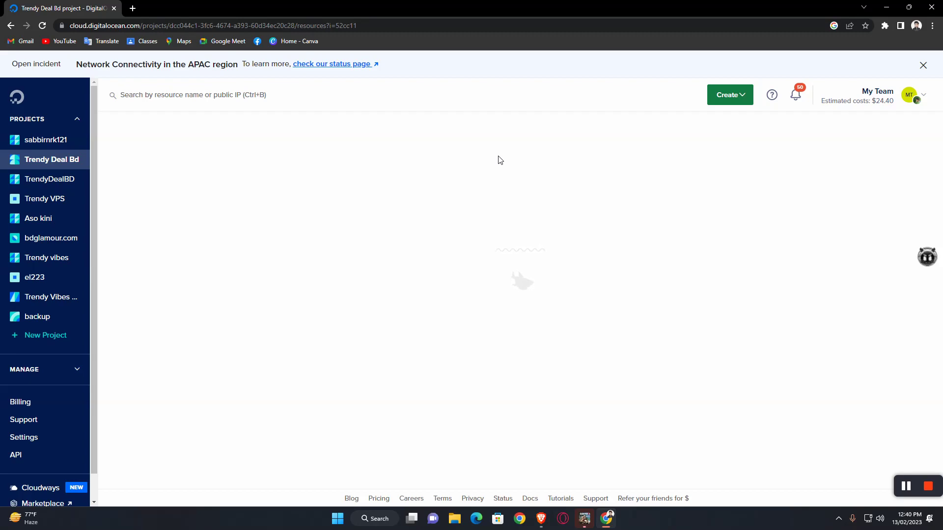
# Set the droplet region to Bangalore, Datacenter 1 (BLR1).
pyautogui.scroll(-1, 343, 210)
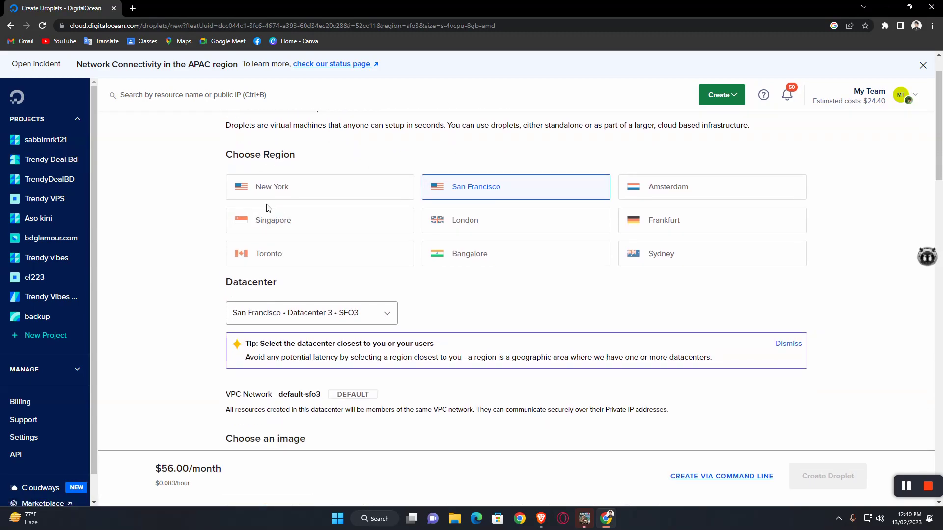
pyautogui.scroll(1, 237, 199)
pyautogui.scroll(-3, 357, 241)
pyautogui.scroll(3, 357, 241)
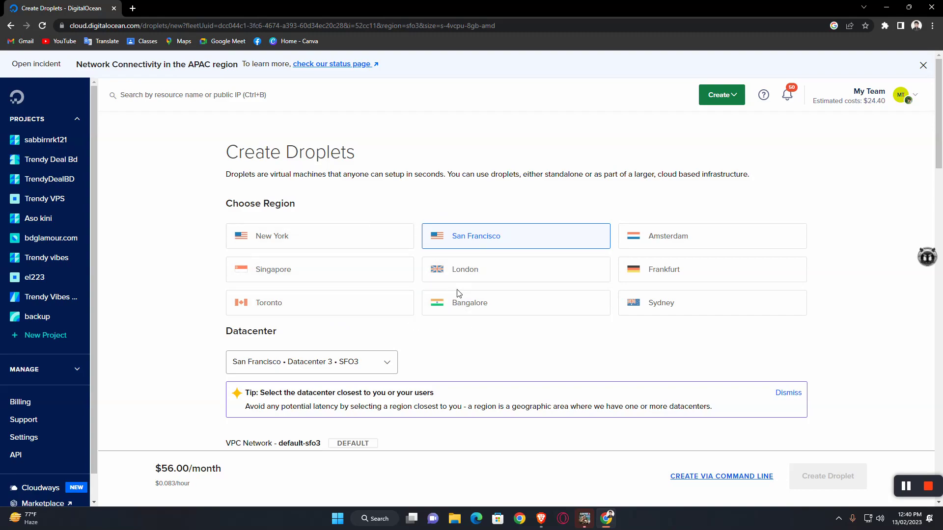
pyautogui.click(455, 304)
# Switch the image choices from operating systems to Marketplace apps.
pyautogui.scroll(-3, 437, 243)
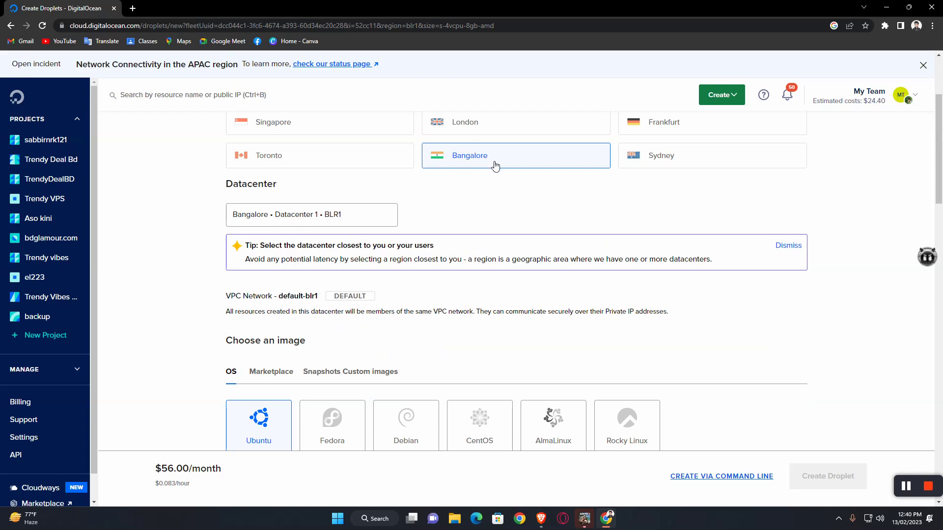
pyautogui.scroll(-1, 479, 217)
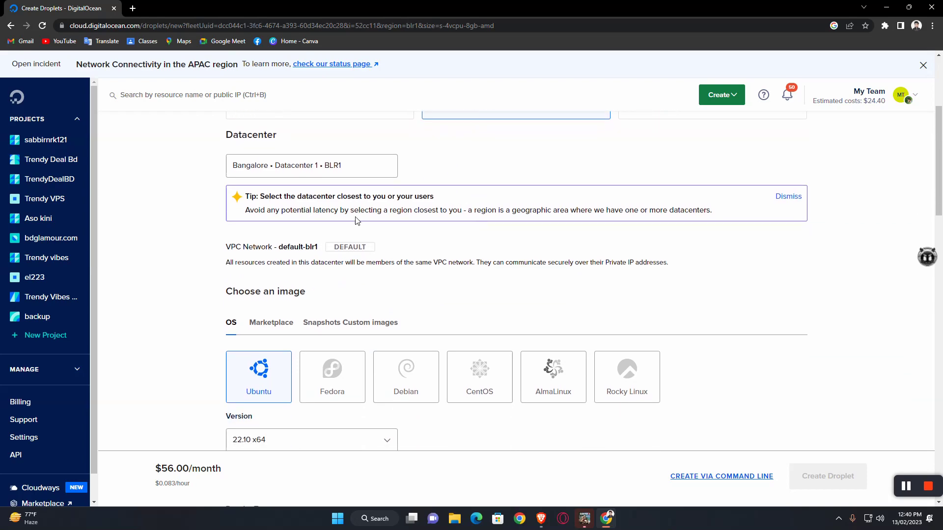
pyautogui.scroll(-2, 347, 265)
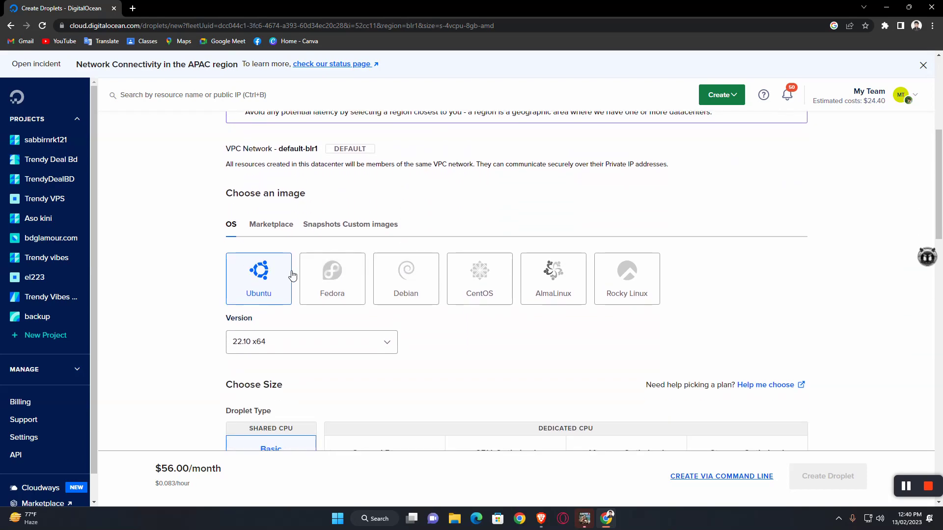
pyautogui.scroll(-2, 557, 231)
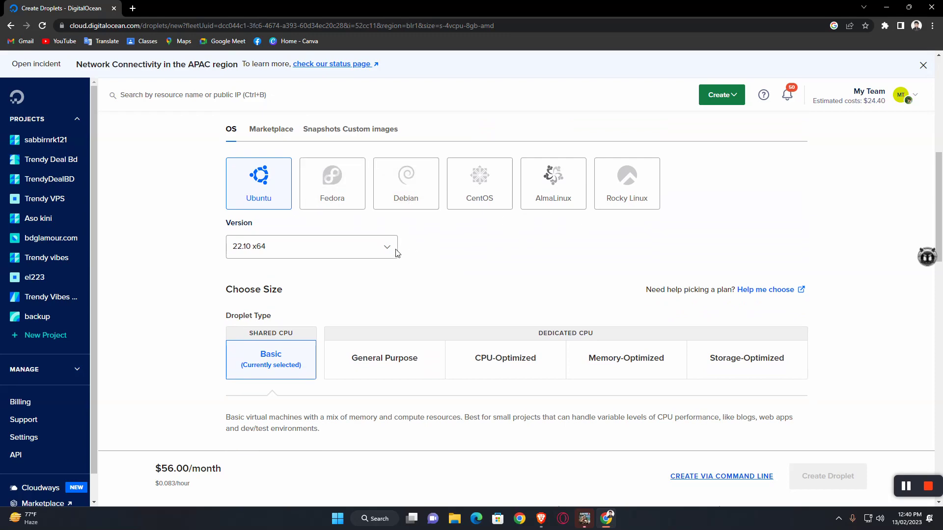
pyautogui.scroll(2, 295, 231)
pyautogui.click(260, 227)
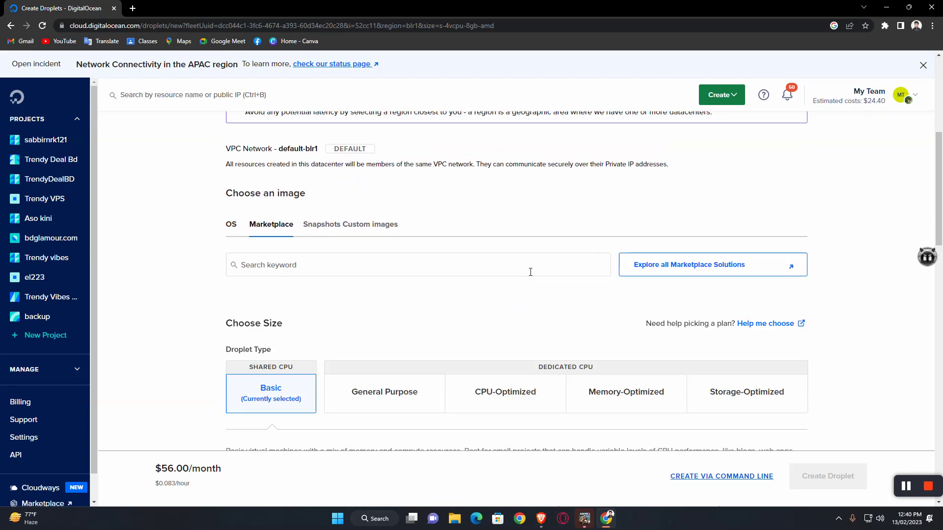
# Choose the cPanel & WHM on CentOS 7.9 marketplace image.
pyautogui.scroll(-1, 414, 253)
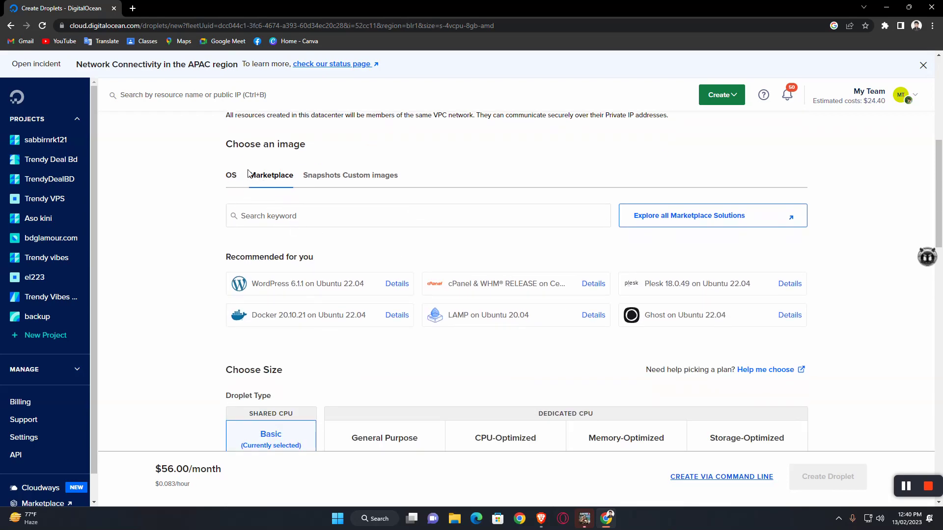
pyautogui.scroll(2, 336, 184)
pyautogui.scroll(-2, 306, 270)
pyautogui.click(504, 292)
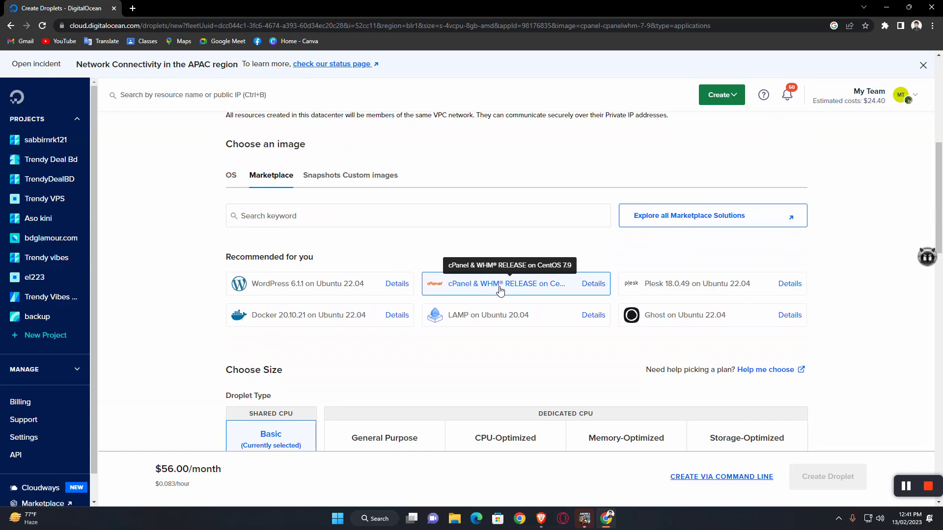
# Review the Basic Premium AMD size at $56/mo with 8 GB and 4 AMD CPUs.
pyautogui.scroll(-5, 433, 274)
pyautogui.scroll(3, 295, 197)
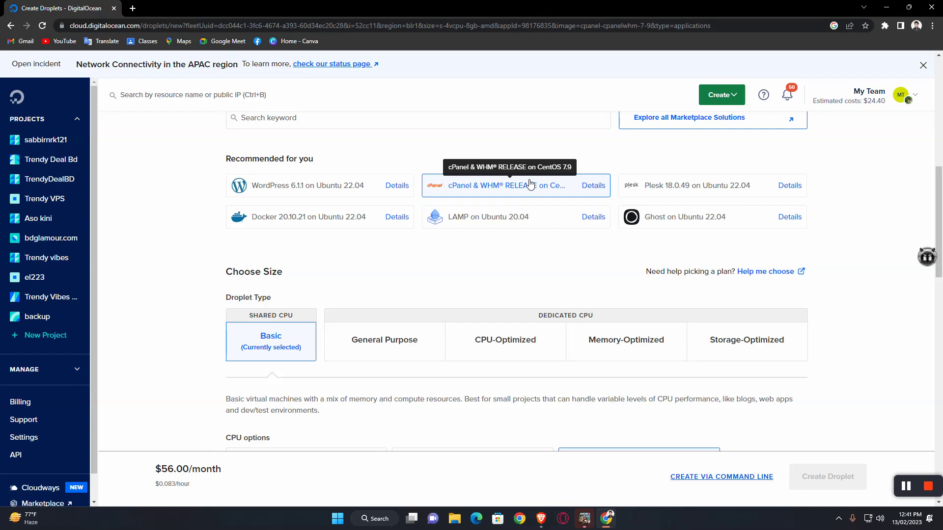
pyautogui.scroll(-3, 529, 183)
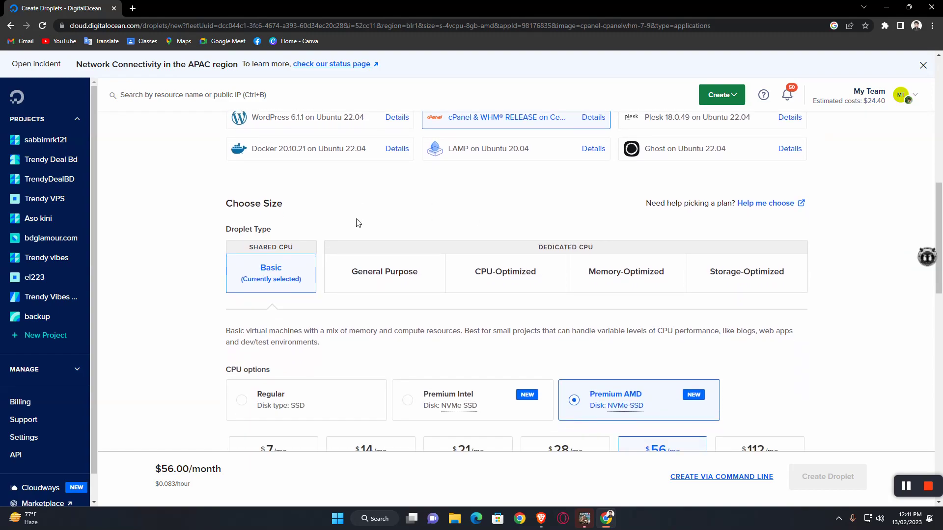
pyautogui.scroll(-1, 309, 231)
pyautogui.scroll(2, 347, 204)
pyautogui.scroll(-4, 456, 199)
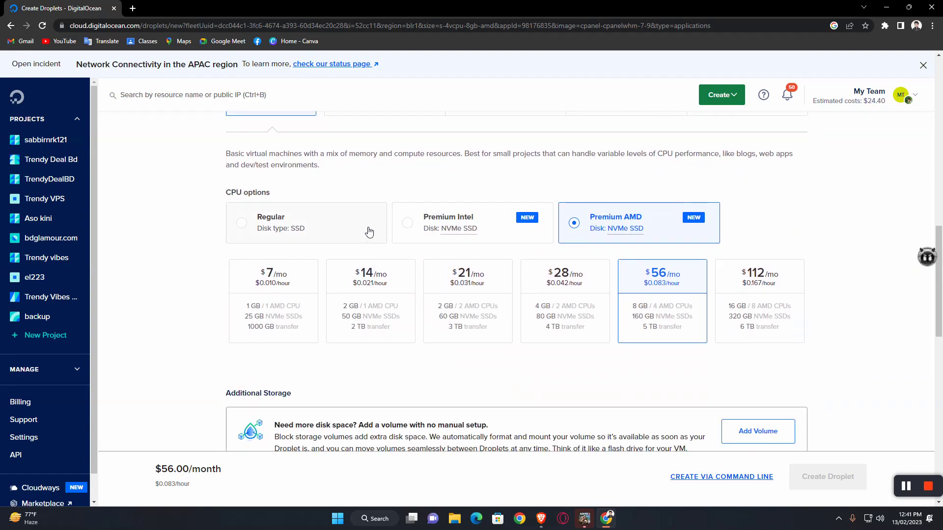
pyautogui.scroll(3, 364, 230)
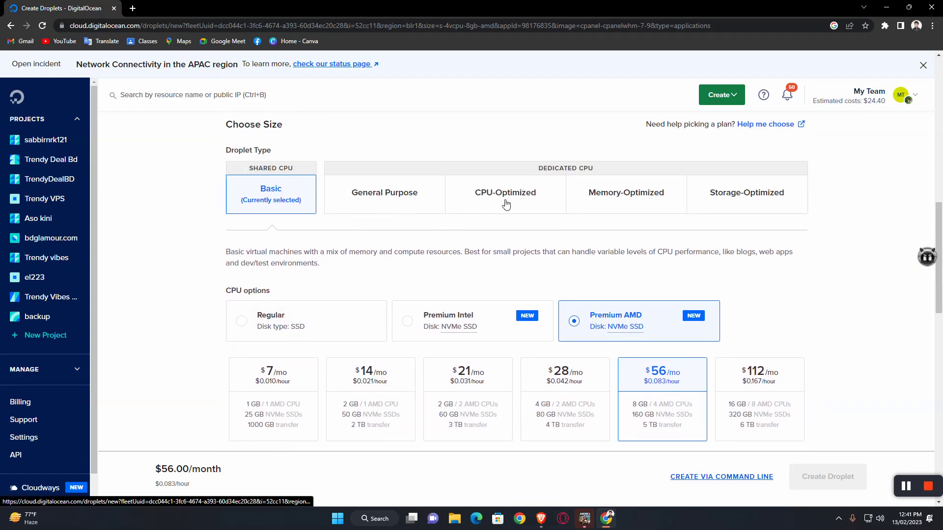
# Compare the Regular and Premium AMD options, then settle on the Premium Intel $7/mo plan (1 GB, 25 GB NVMe).
pyautogui.click(319, 319)
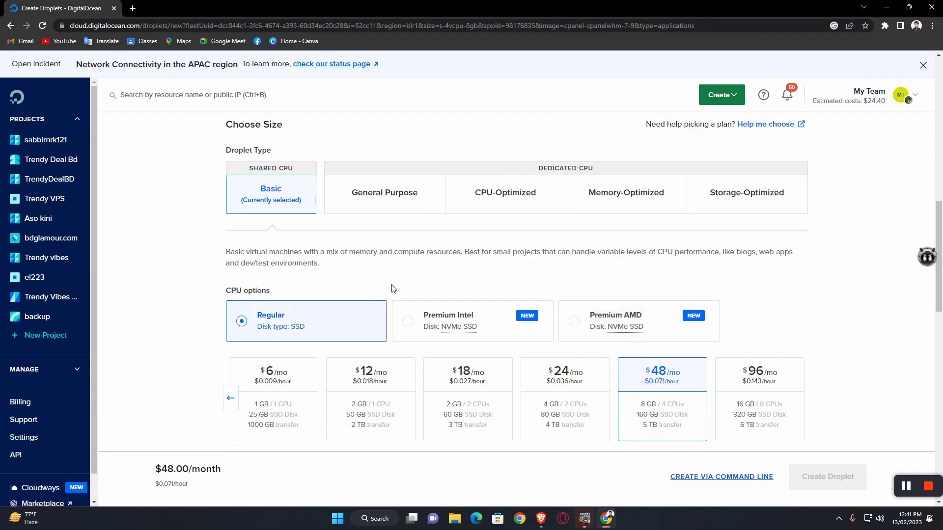
pyautogui.scroll(-2, 393, 288)
pyautogui.click(276, 300)
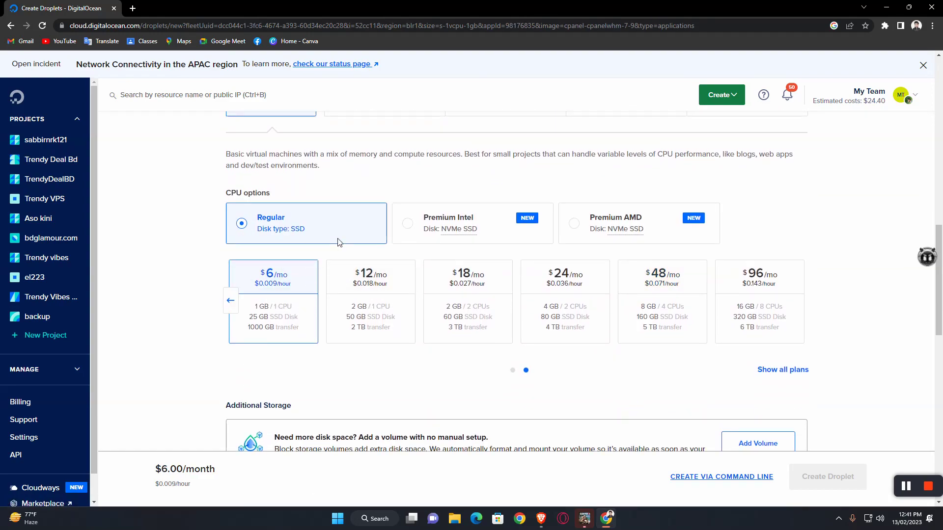
pyautogui.scroll(2, 338, 242)
pyautogui.click(494, 327)
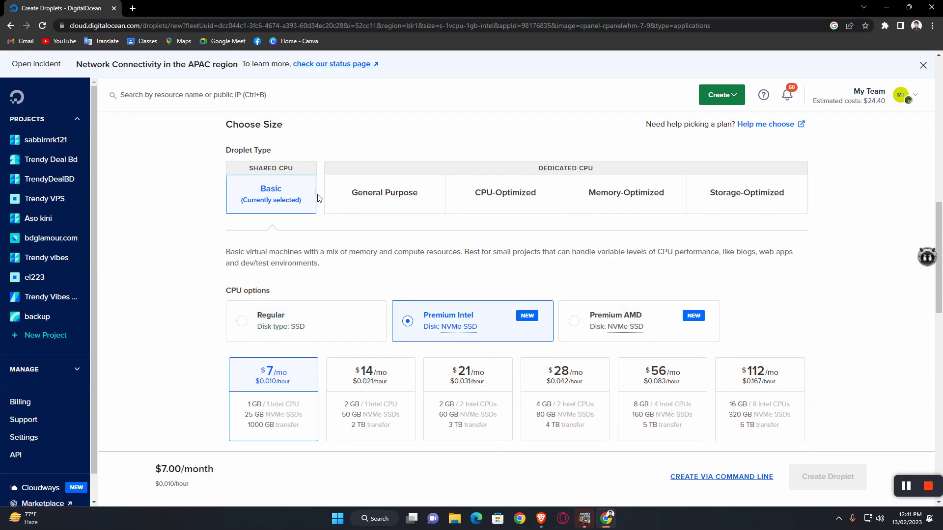
pyautogui.scroll(-1, 462, 319)
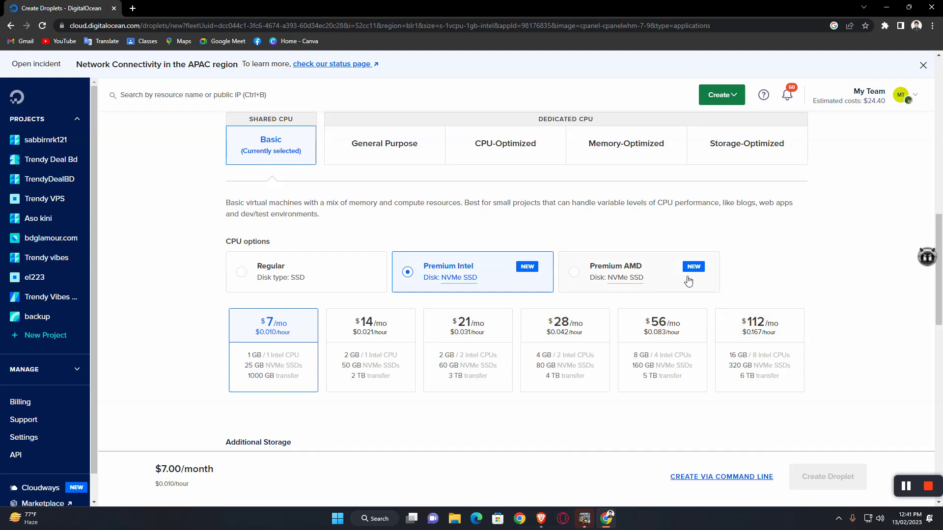
pyautogui.click(633, 270)
pyautogui.click(458, 274)
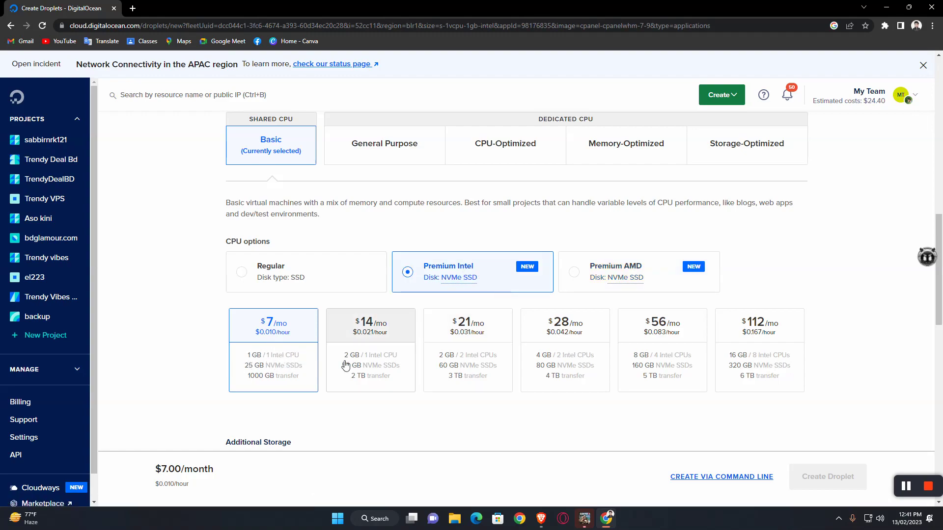
pyautogui.scroll(-3, 491, 347)
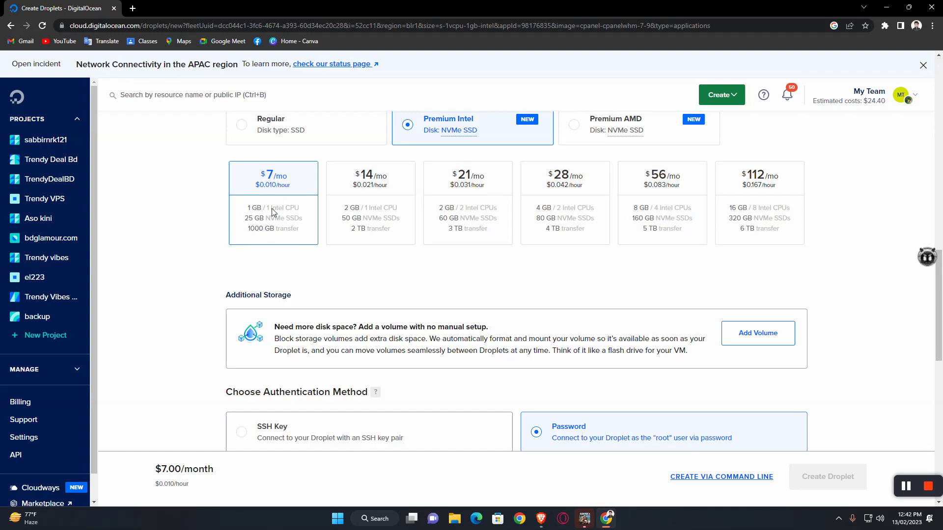
# Keep Password as the authentication method and place the cursor in the Create root password field.
pyautogui.scroll(-3, 368, 225)
pyautogui.scroll(10, 369, 223)
pyautogui.scroll(-6, 467, 254)
pyautogui.scroll(-5, 425, 258)
pyautogui.scroll(4, 425, 255)
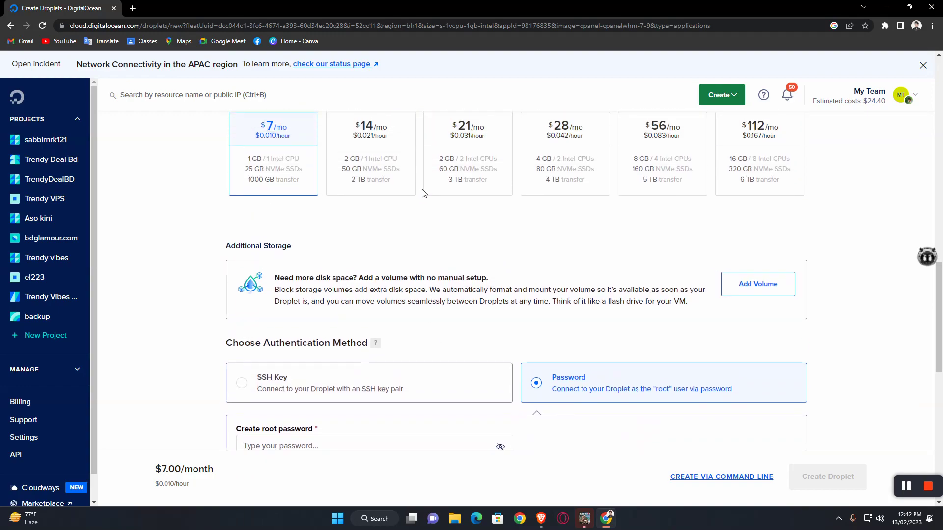
pyautogui.scroll(-4, 433, 230)
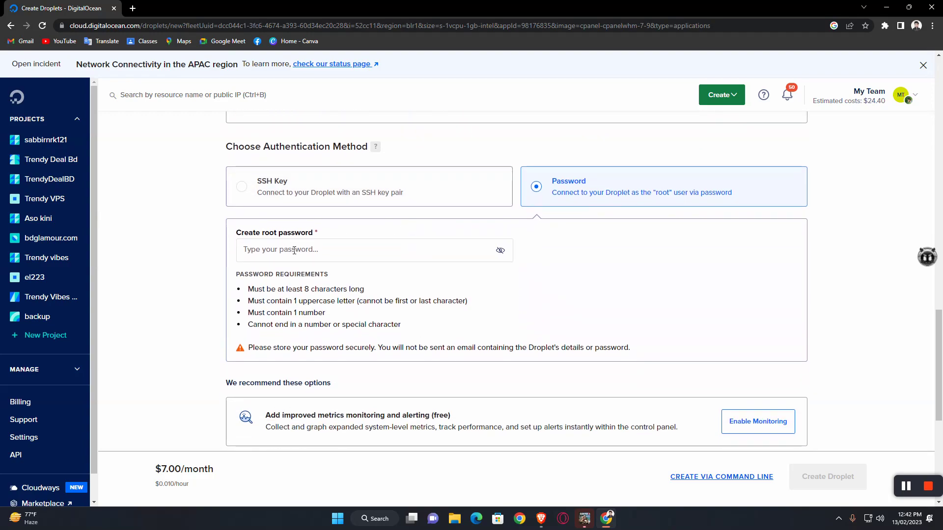
pyautogui.click(310, 250)
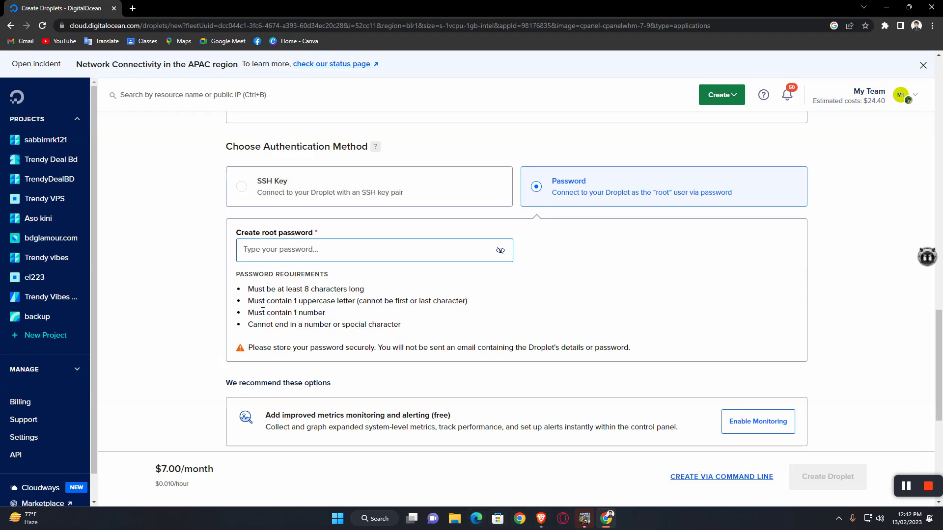
# In Website Full Stack.txt, add a new password line below the five-item list and select it.
pyautogui.click(891, 9)
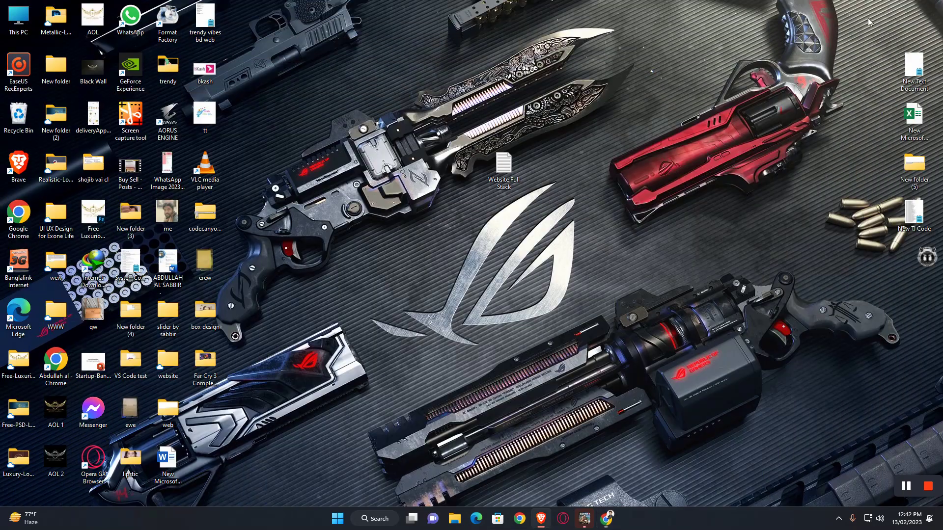
pyautogui.doubleClick(503, 169)
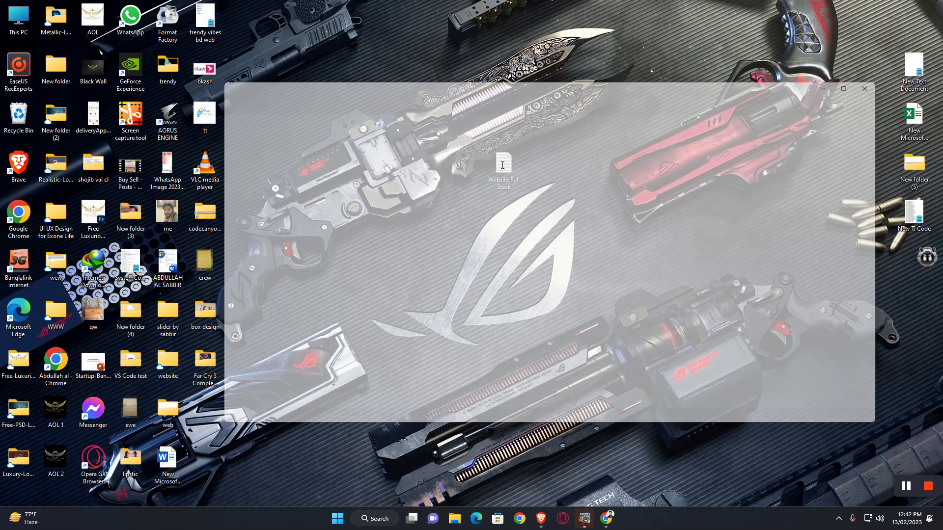
pyautogui.press('Return')
pyautogui.press('Return')
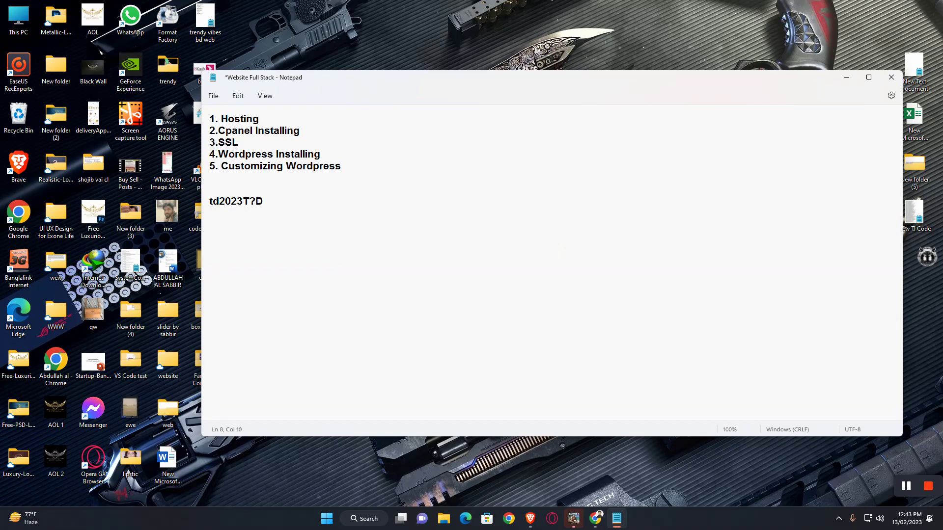
pyautogui.moveTo(267, 202); pyautogui.dragTo(213, 198)
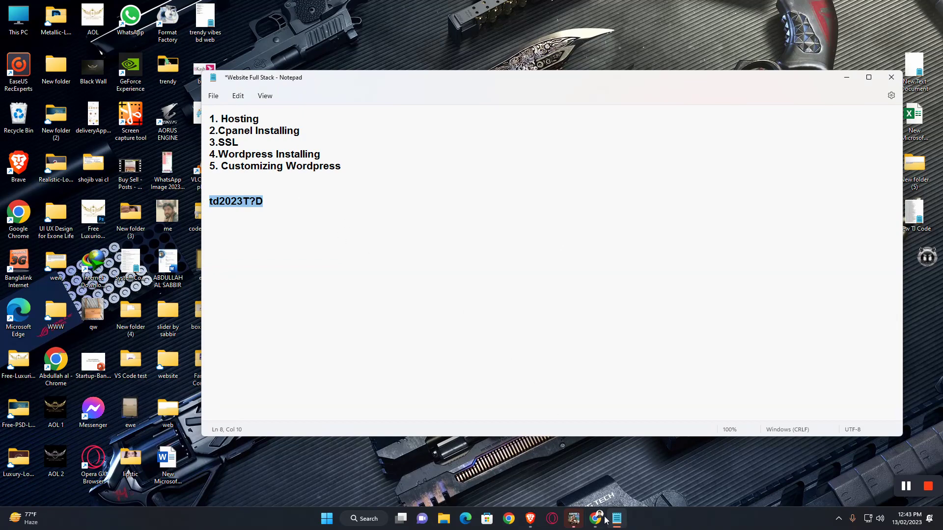
# Paste the saved password into Create root password and scroll down to Finalize Details.
pyautogui.click(595, 471)
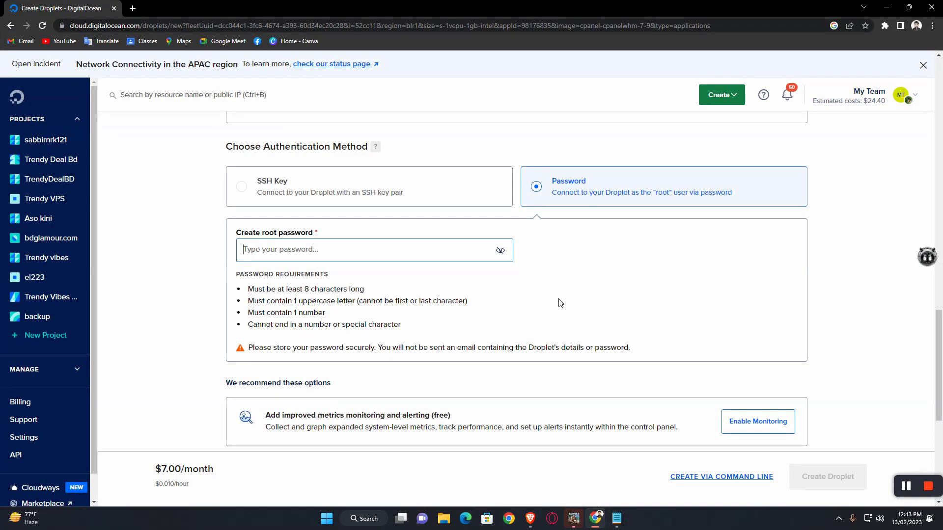
pyautogui.hotkey('ctrl', 'v')
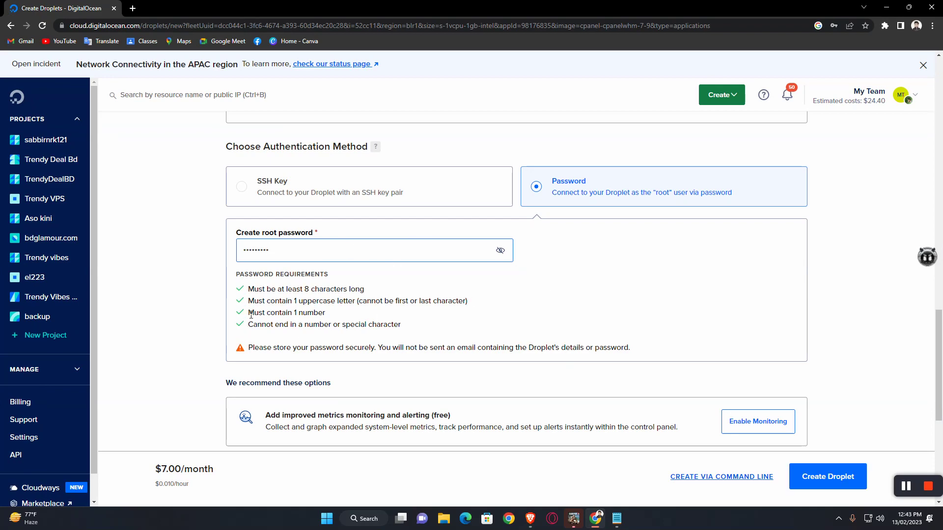
pyautogui.scroll(-3, 740, 352)
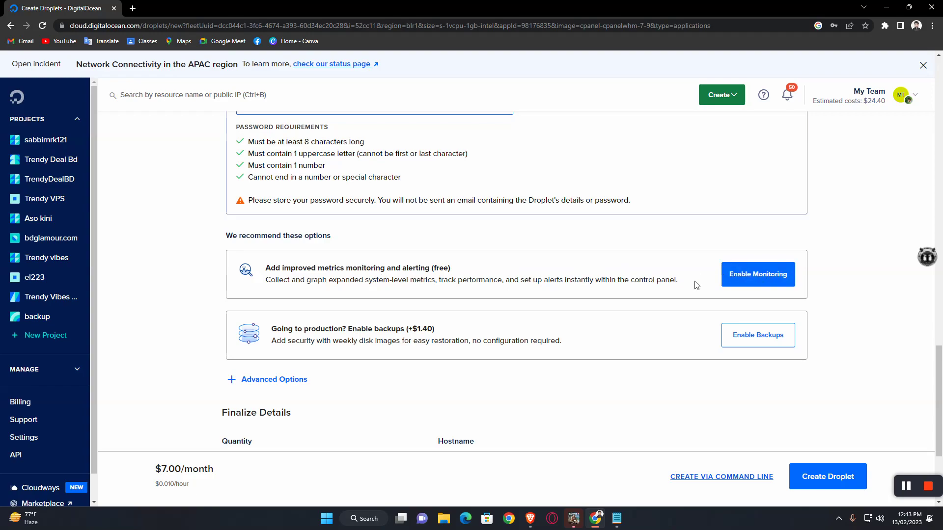
pyautogui.scroll(-2, 698, 281)
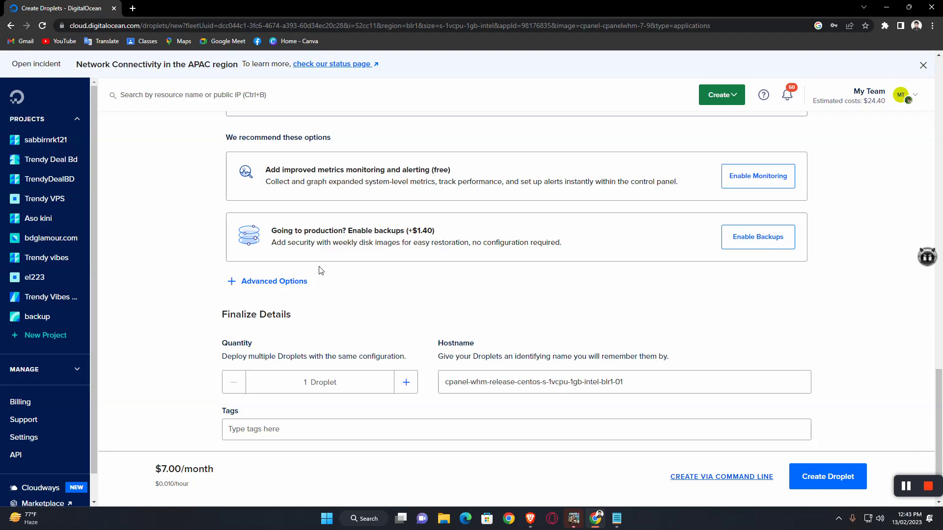
pyautogui.scroll(-2, 406, 243)
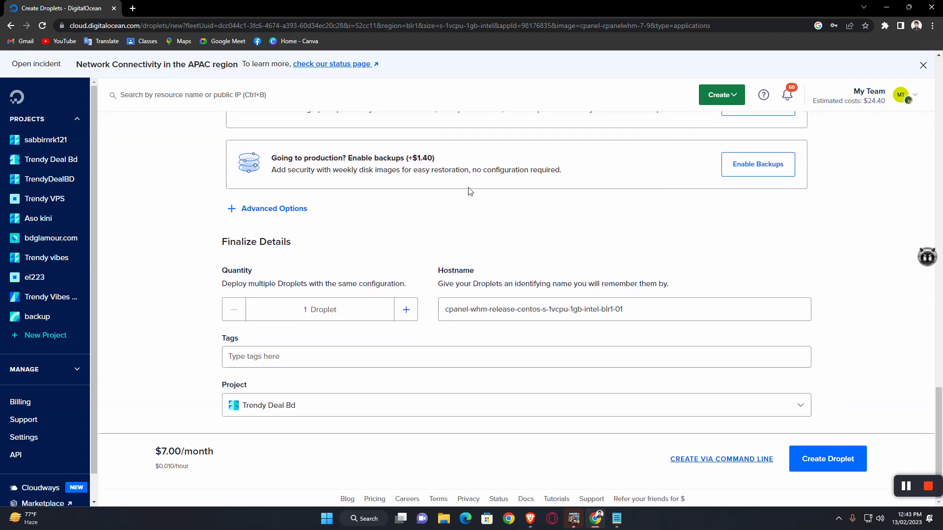
pyautogui.scroll(10, 592, 254)
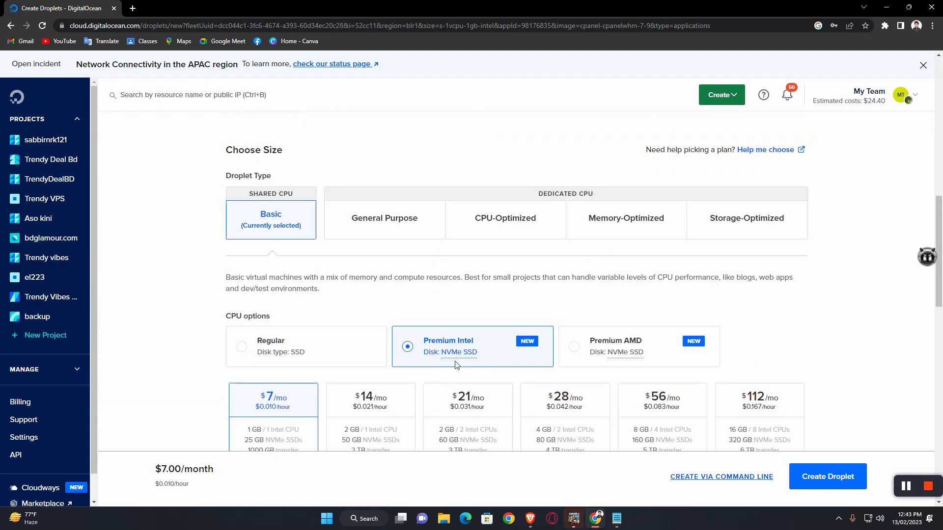
pyautogui.scroll(-10, 496, 324)
pyautogui.scroll(1, 494, 301)
pyautogui.scroll(1, 491, 300)
pyautogui.scroll(-2, 467, 292)
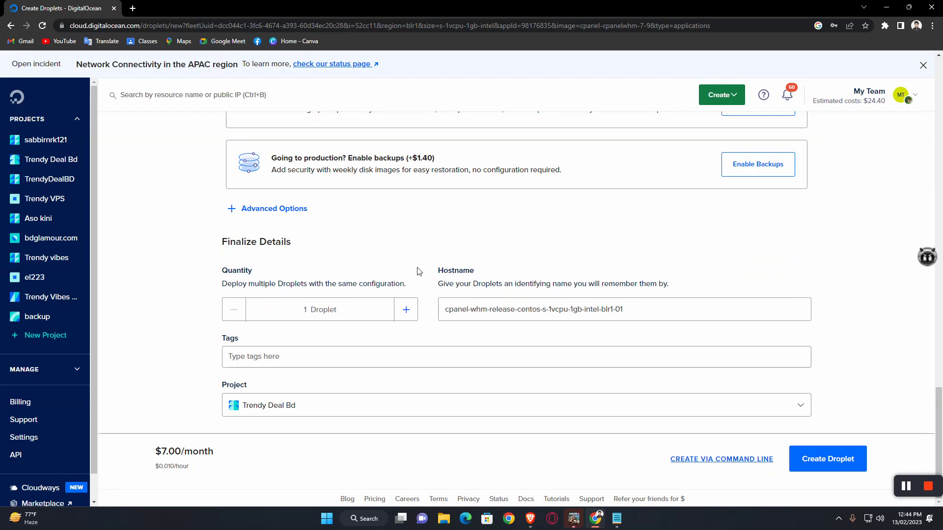
# Replace the default hostname text after 'cpanel-' by typing 'trendyDea'.
pyautogui.moveTo(624, 312); pyautogui.dragTo(439, 313)
pyautogui.click(622, 285)
pyautogui.moveTo(629, 313); pyautogui.dragTo(436, 311)
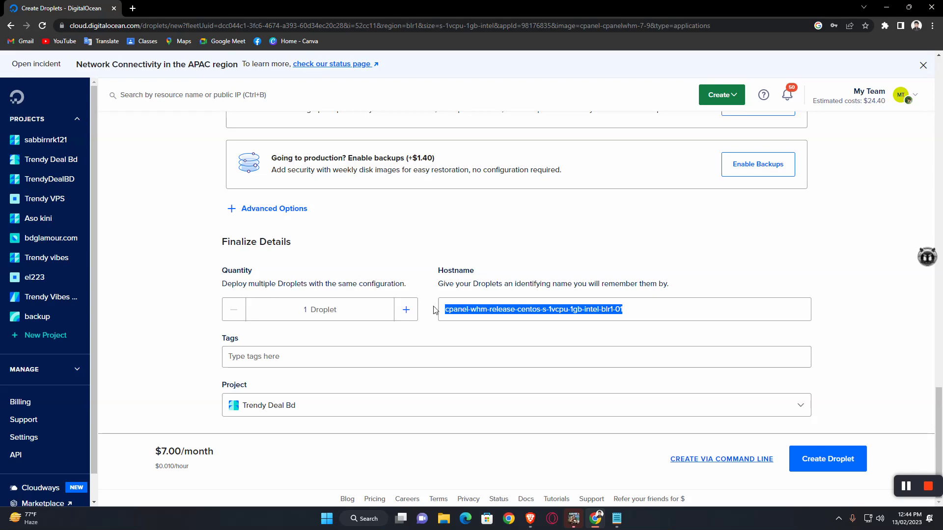
pyautogui.click(591, 257)
pyautogui.moveTo(635, 313); pyautogui.dragTo(473, 317)
pyautogui.write('t')
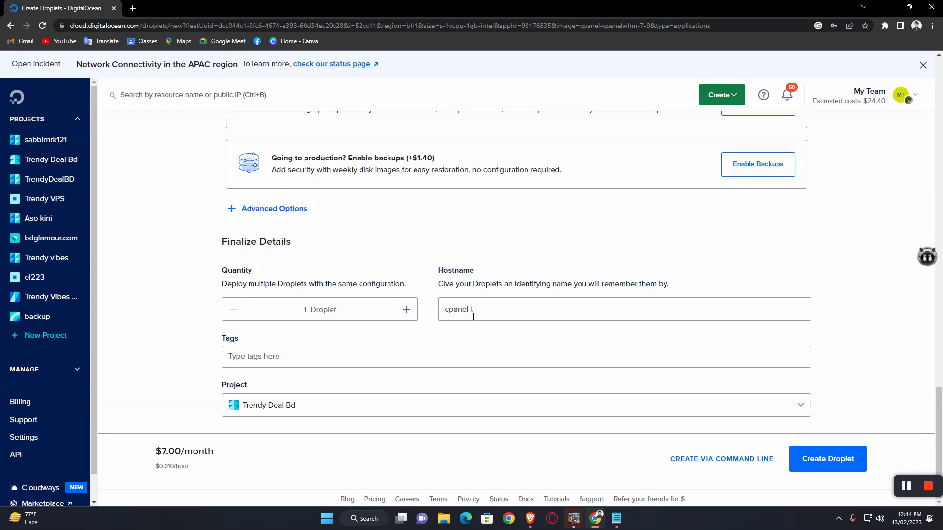
pyautogui.write('rendyDeals')
# Create the droplet, then look over the Trendy Deal BD business in GoDaddy.
pyautogui.click(827, 460)
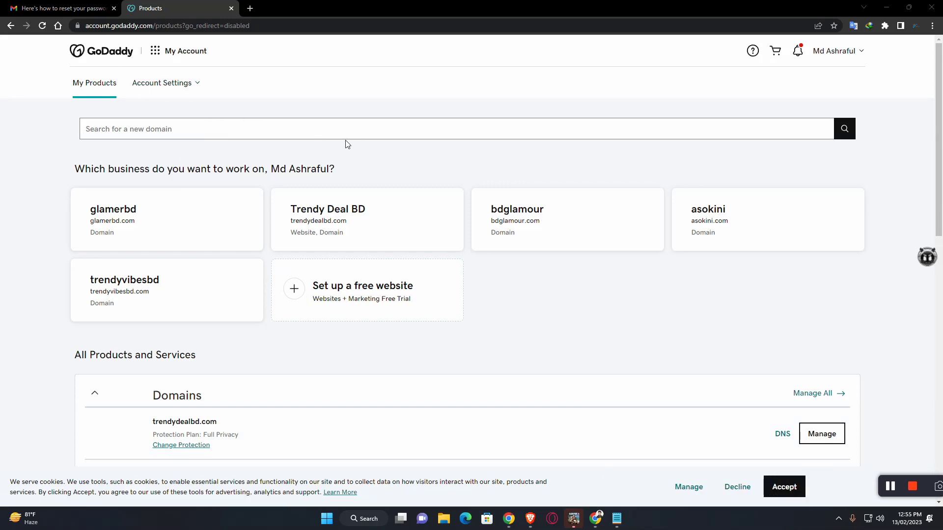
pyautogui.scroll(-2, 444, 196)
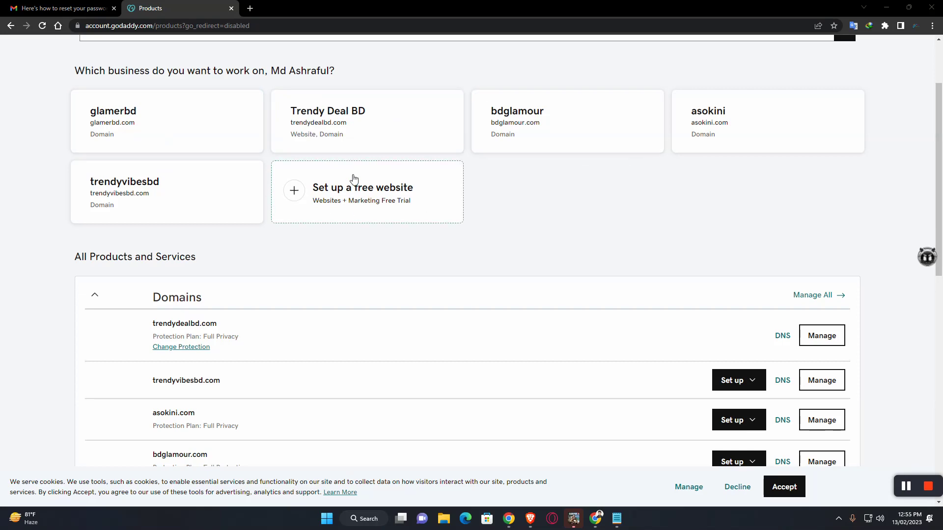
pyautogui.click(392, 120)
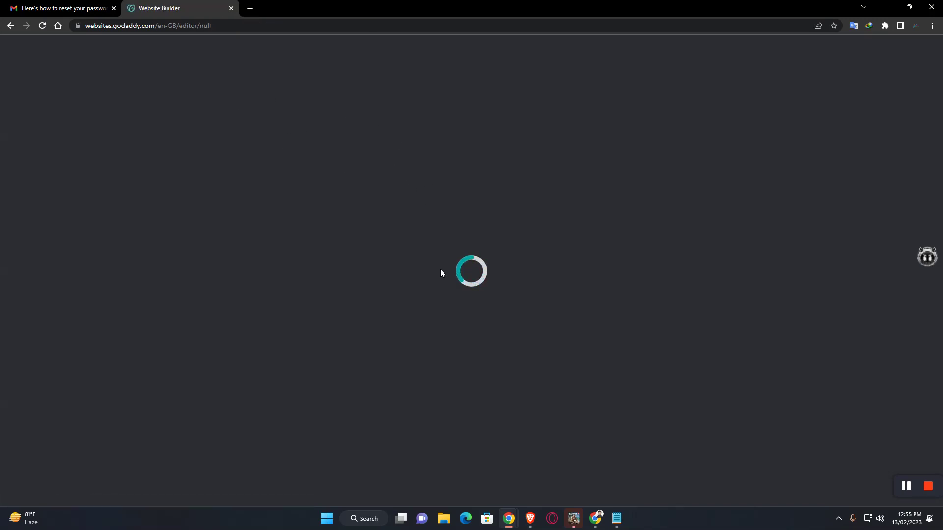
pyautogui.click(10, 26)
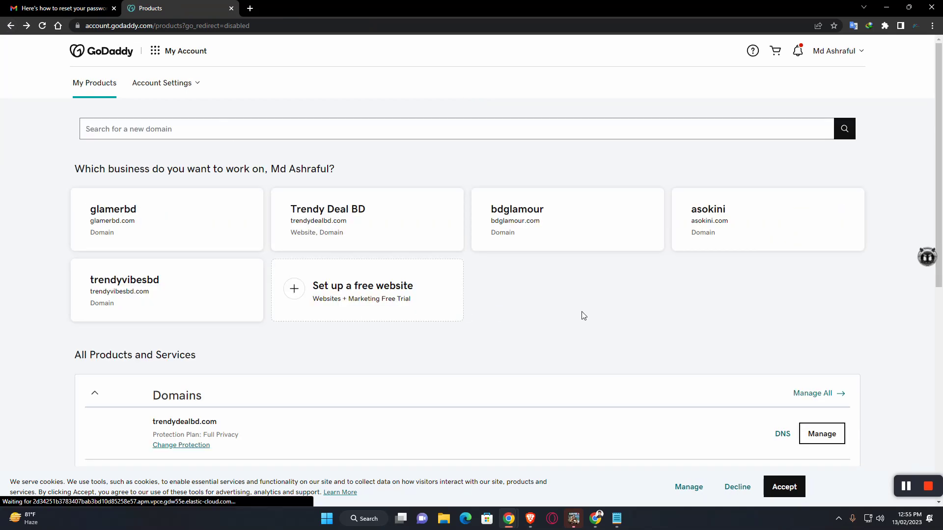
# Open the trendydealbd.com management dashboard from GoDaddy's My Products Domains list.
pyautogui.click(179, 87)
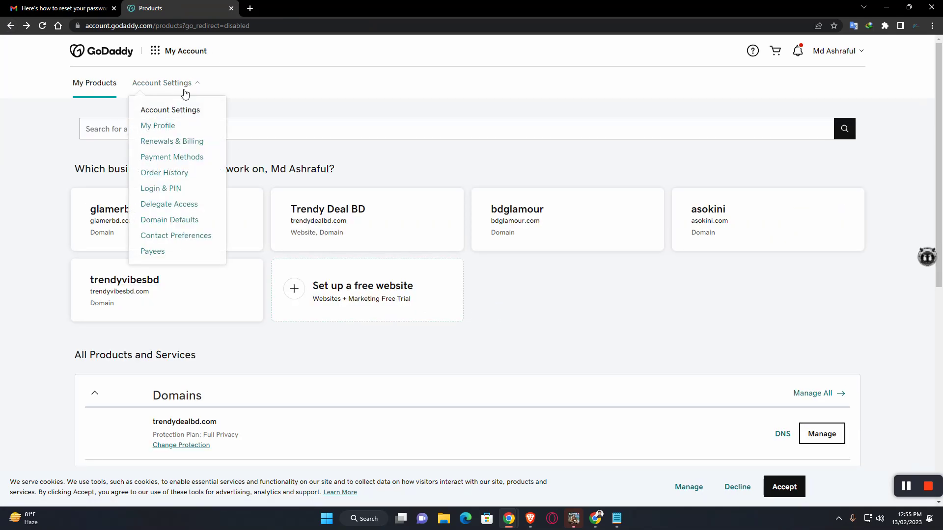
pyautogui.click(528, 356)
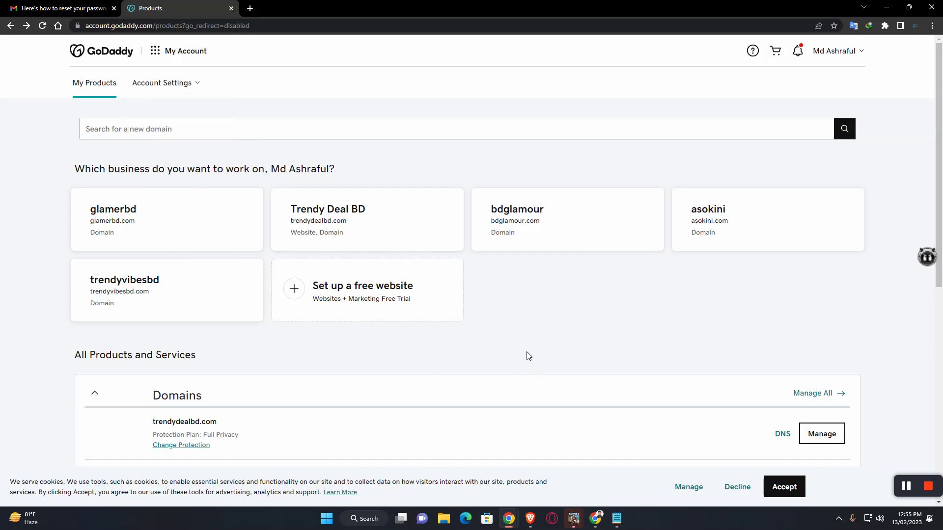
pyautogui.scroll(-4, 529, 357)
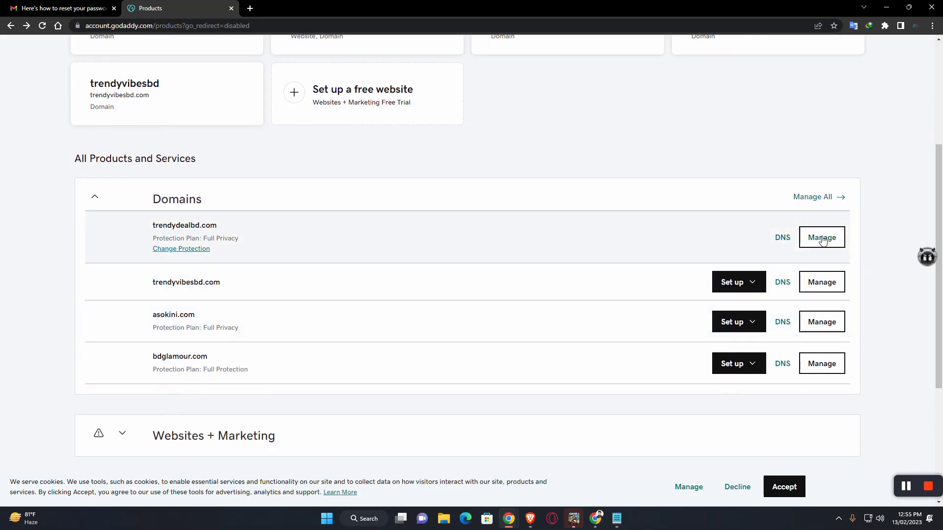
pyautogui.click(788, 235)
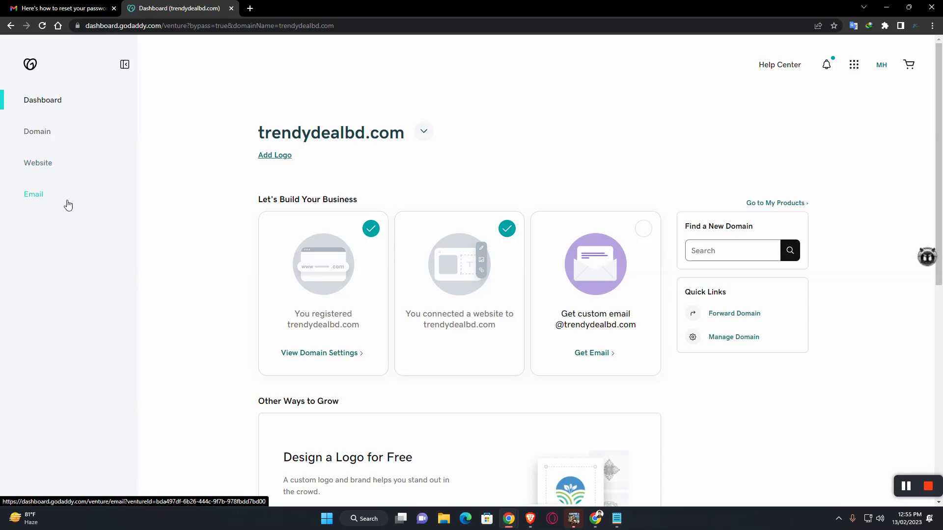
# Open trendydealbd.com's domain settings and go to DNS > Manage Zones.
pyautogui.click(906, 486)
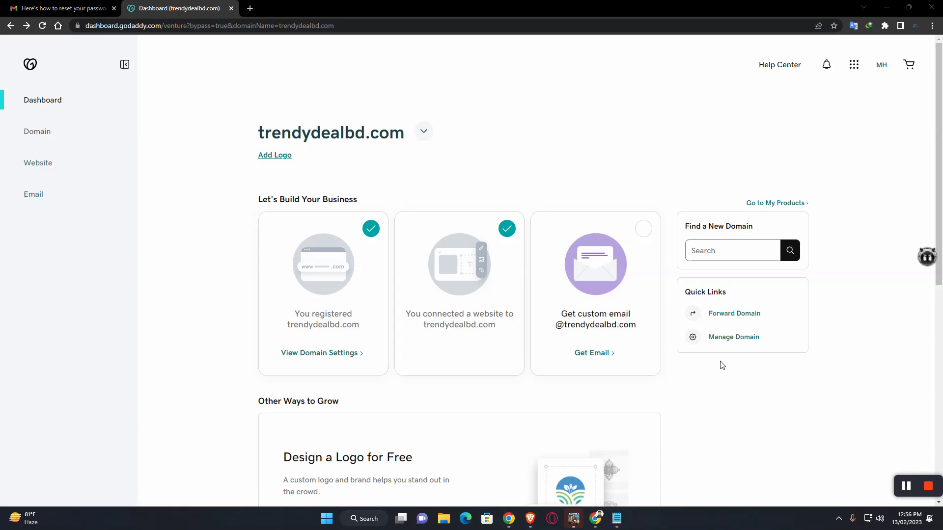
pyautogui.click(728, 341)
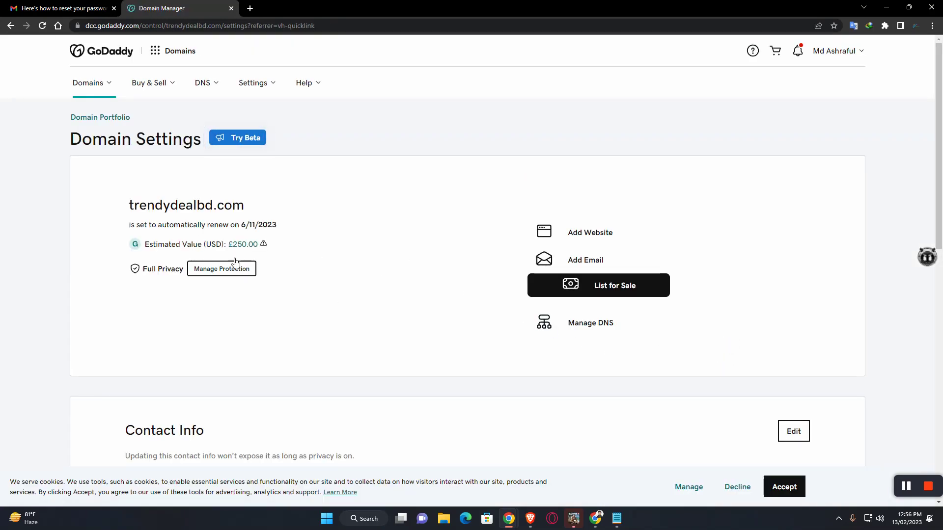
pyautogui.click(204, 84)
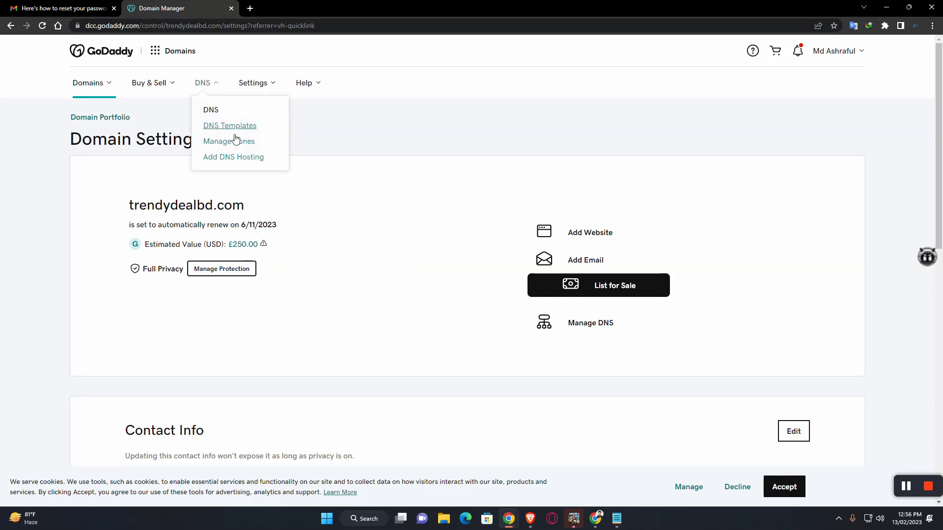
pyautogui.click(235, 143)
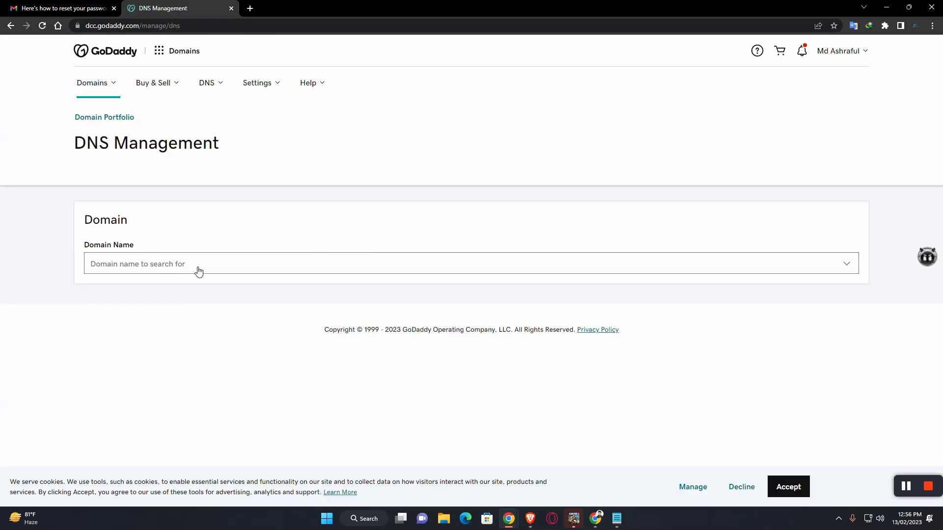
# Choose trendydealbd.com and review its DNS records and ns33/ns34.domaincontrol.com nameservers.
pyautogui.click(220, 265)
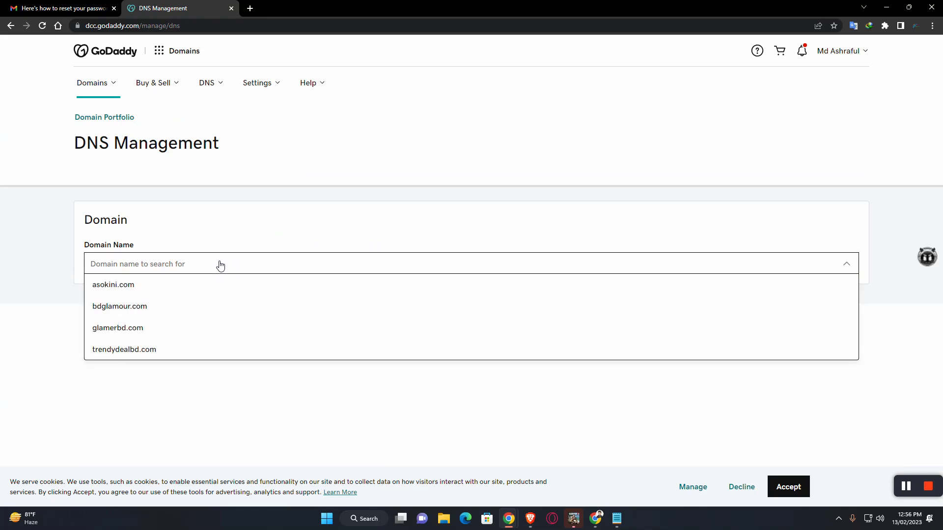
pyautogui.click(145, 355)
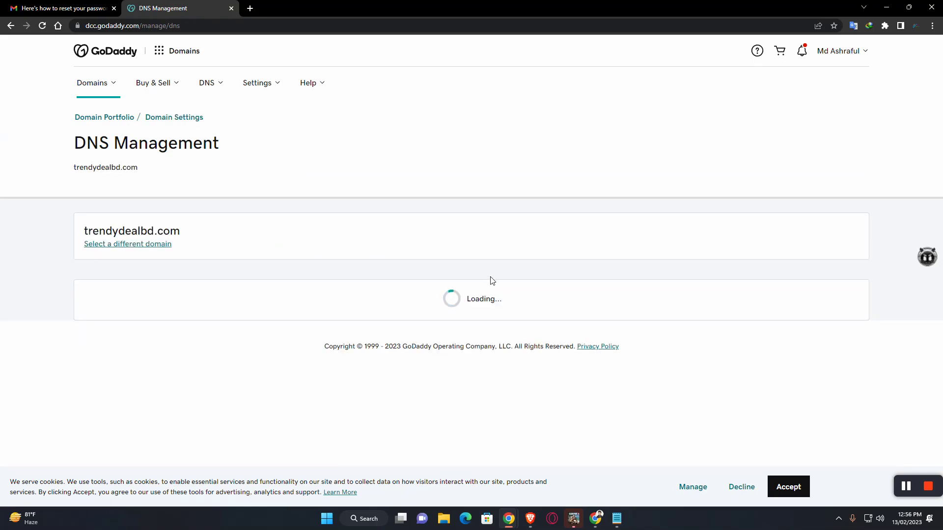
pyautogui.scroll(-10, 471, 246)
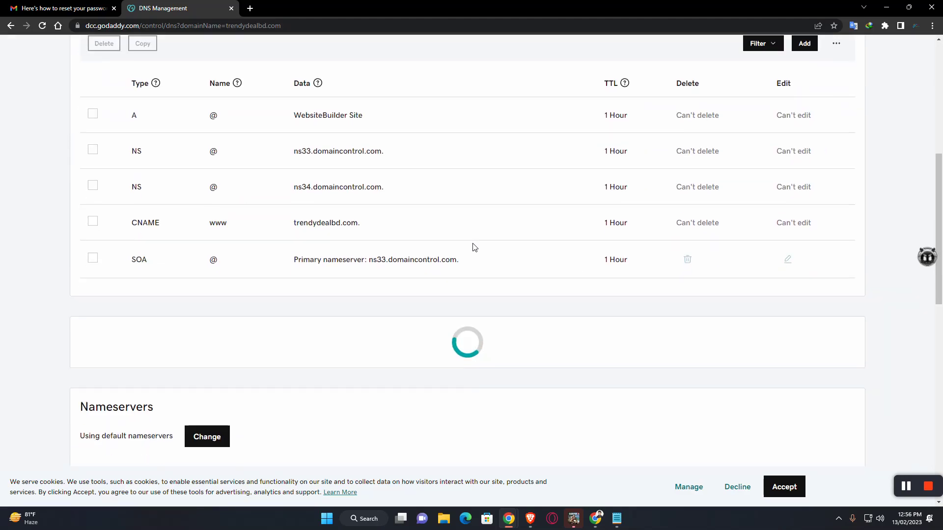
pyautogui.scroll(-8, 474, 247)
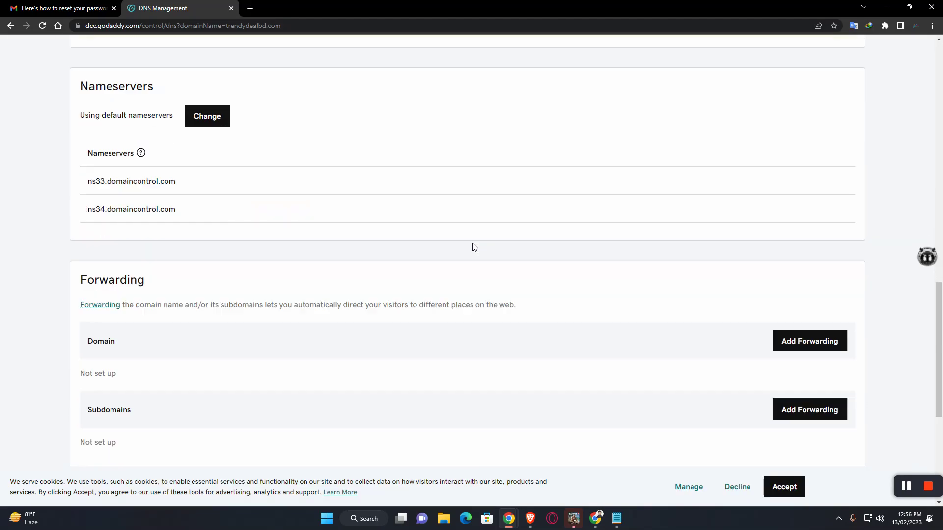
pyautogui.scroll(12, 475, 247)
pyautogui.scroll(-5, 260, 215)
pyautogui.scroll(3, 261, 216)
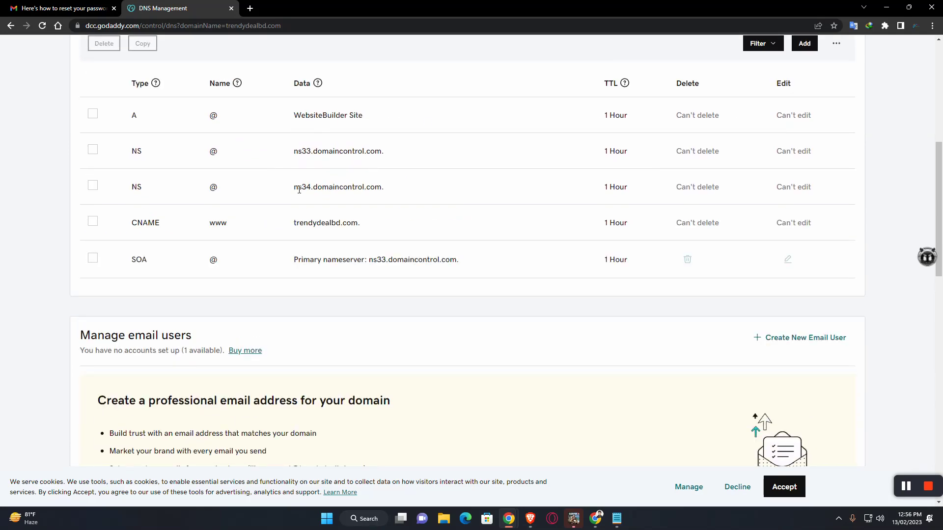
pyautogui.scroll(-15, 357, 230)
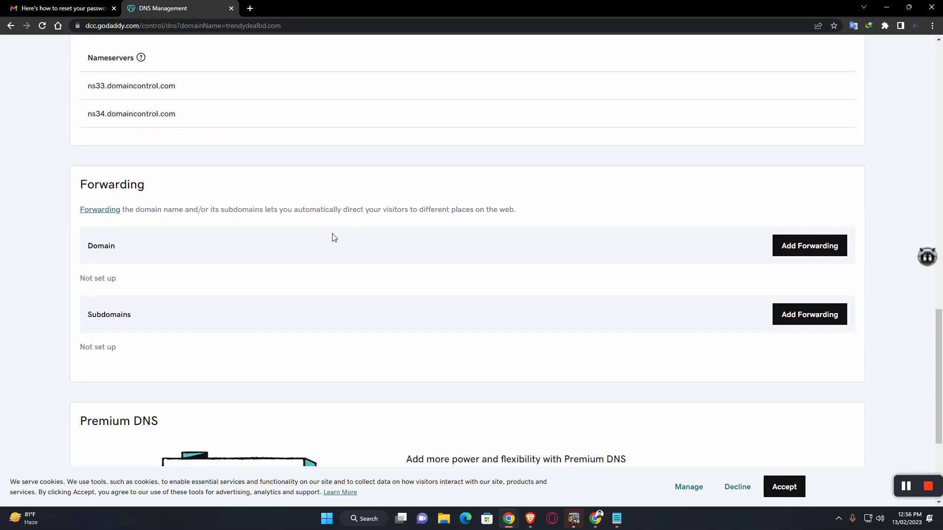
pyautogui.scroll(15, 300, 253)
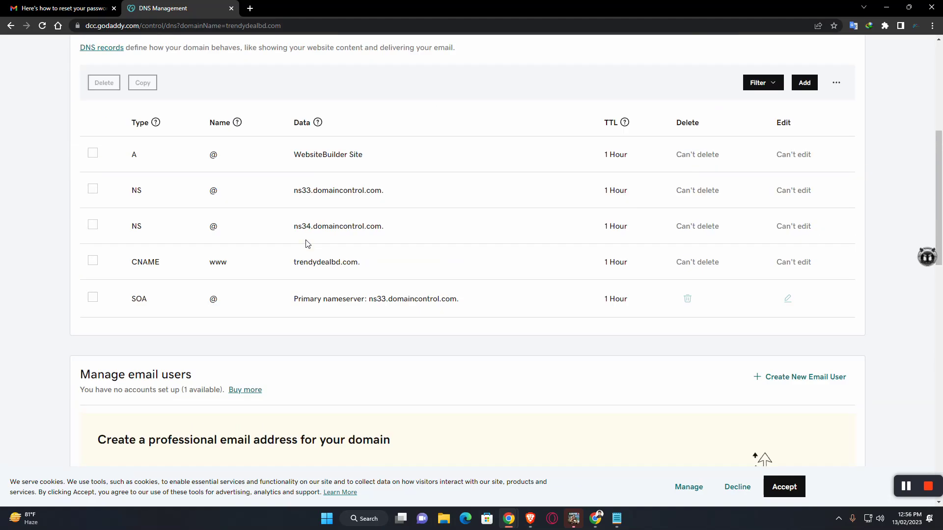
# Go back to DigitalOcean and open Networking > Domains via the MANAGE sidebar section.
pyautogui.click(886, 8)
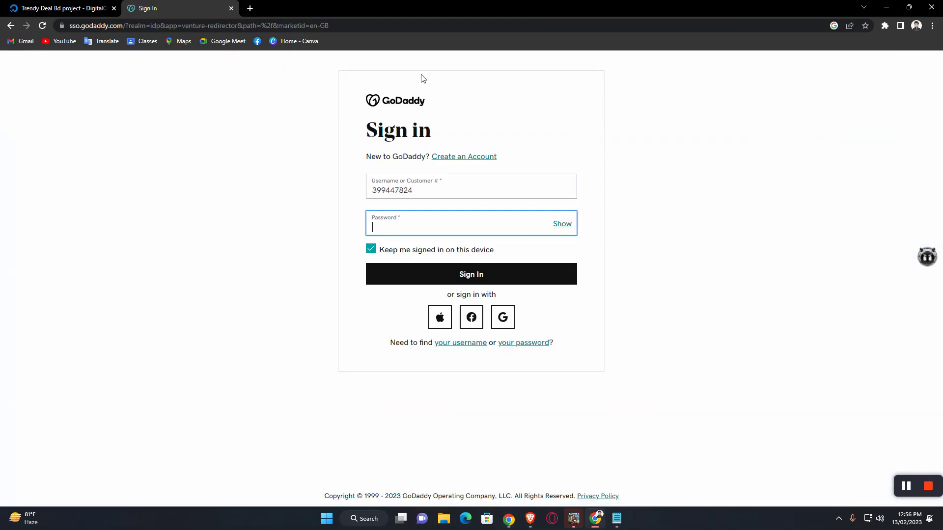
pyautogui.click(85, 9)
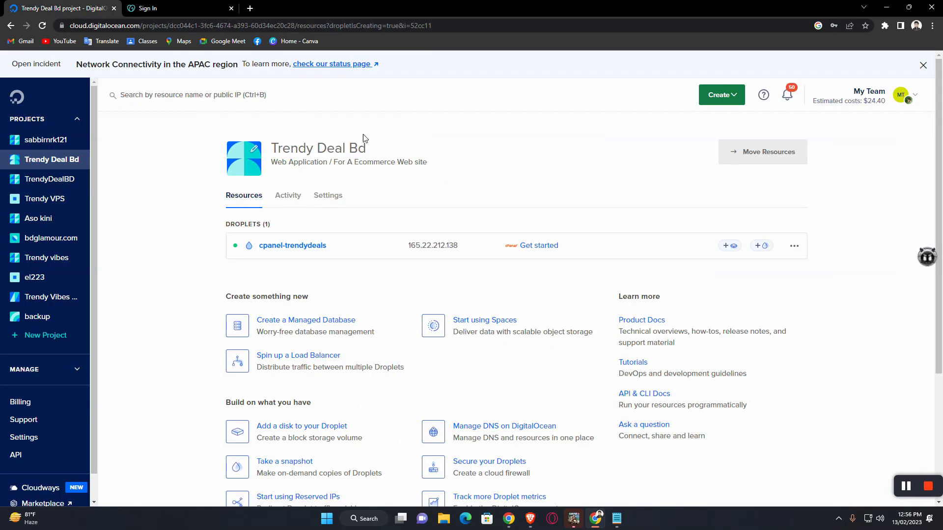
pyautogui.scroll(-3, 261, 158)
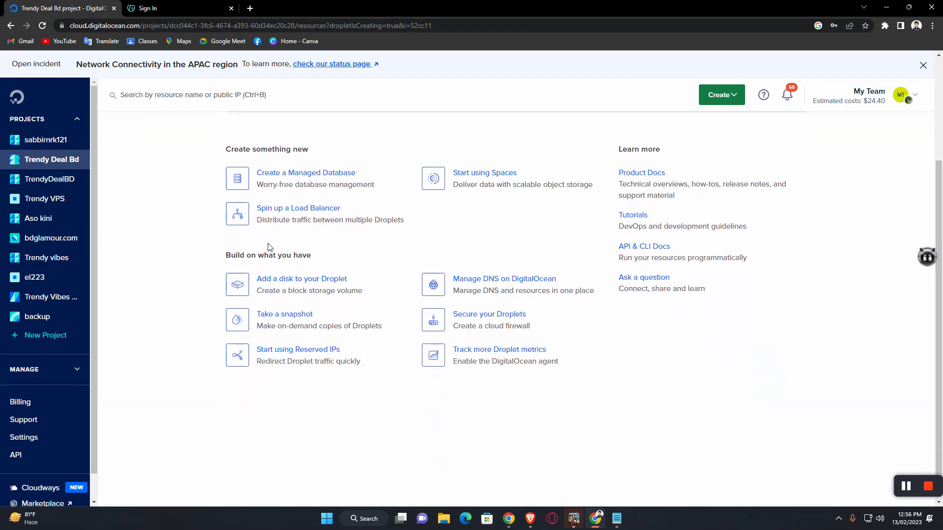
pyautogui.click(41, 376)
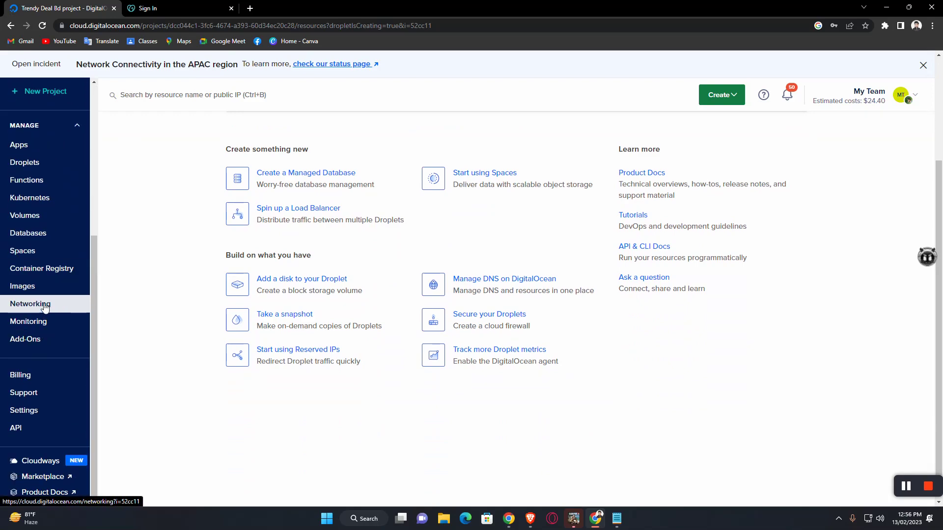
pyautogui.click(45, 306)
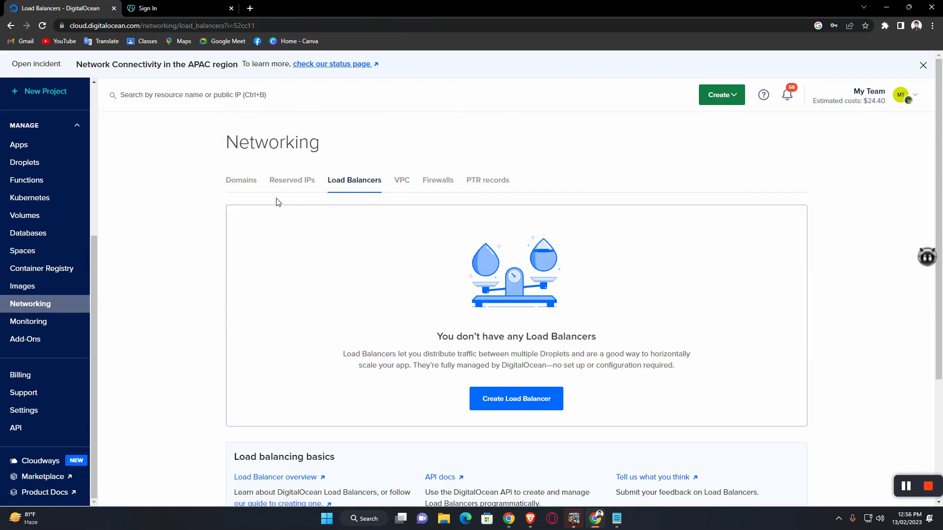
pyautogui.click(242, 184)
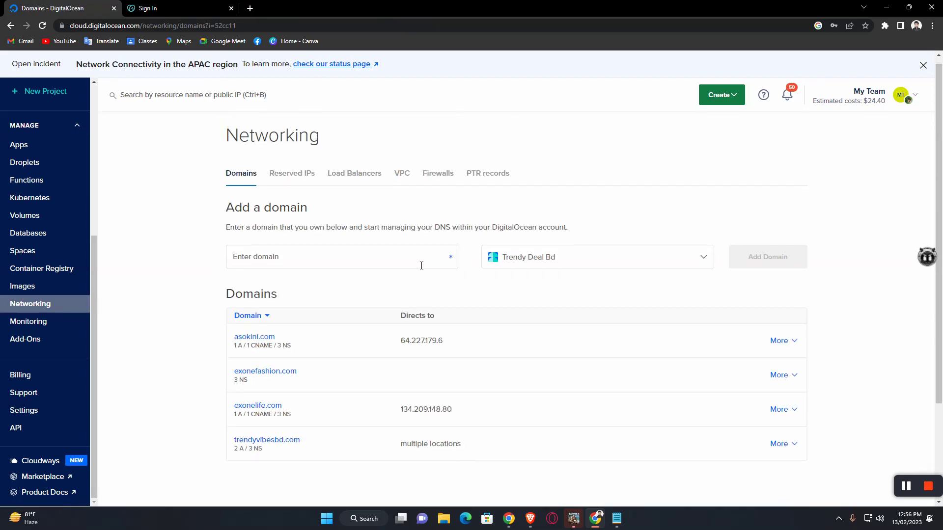
pyautogui.scroll(-3, 419, 263)
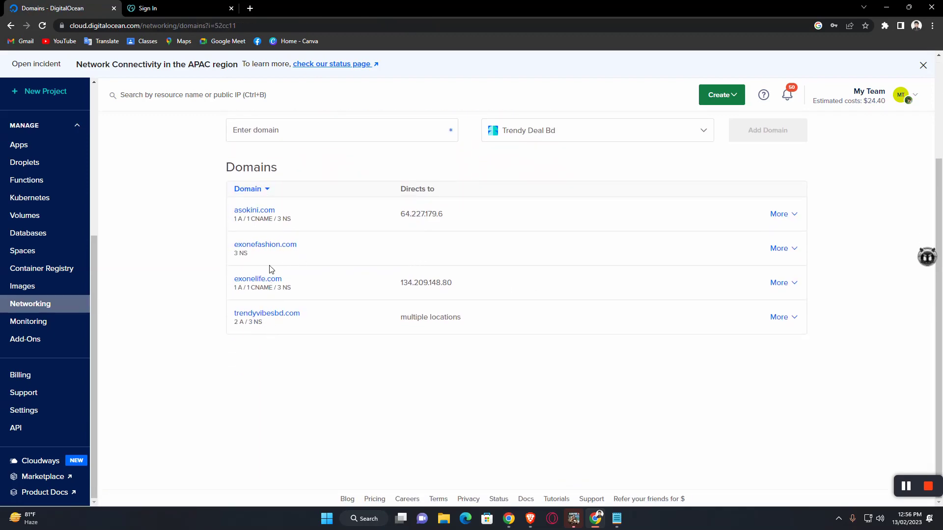
pyautogui.scroll(3, 405, 316)
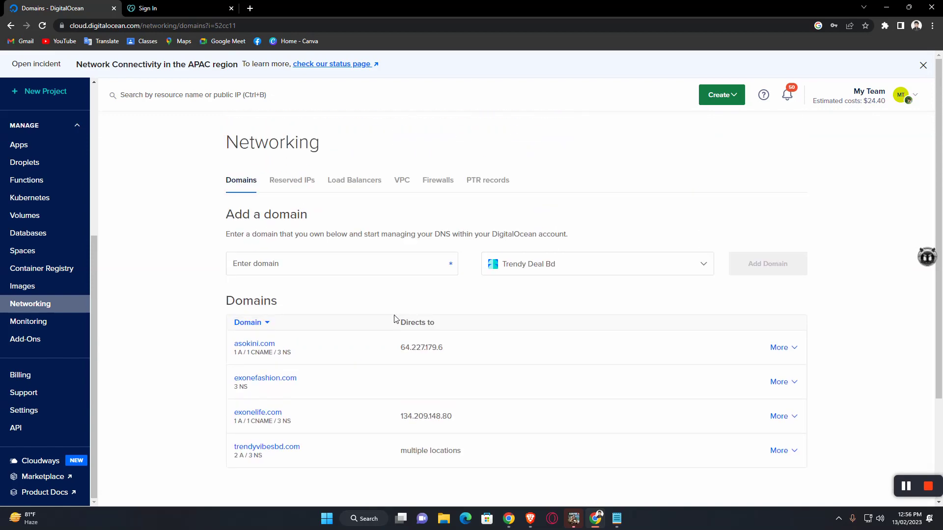
# Add trendydealbd.com as a new domain in the Trendy Deal Bd project.
pyautogui.click(350, 263)
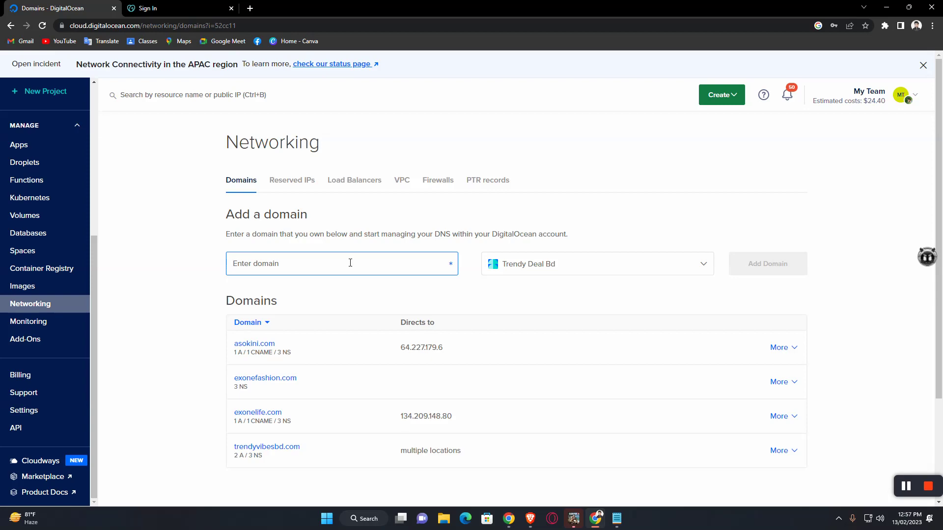
pyautogui.write('trendydealbd.')
pyautogui.write('co')
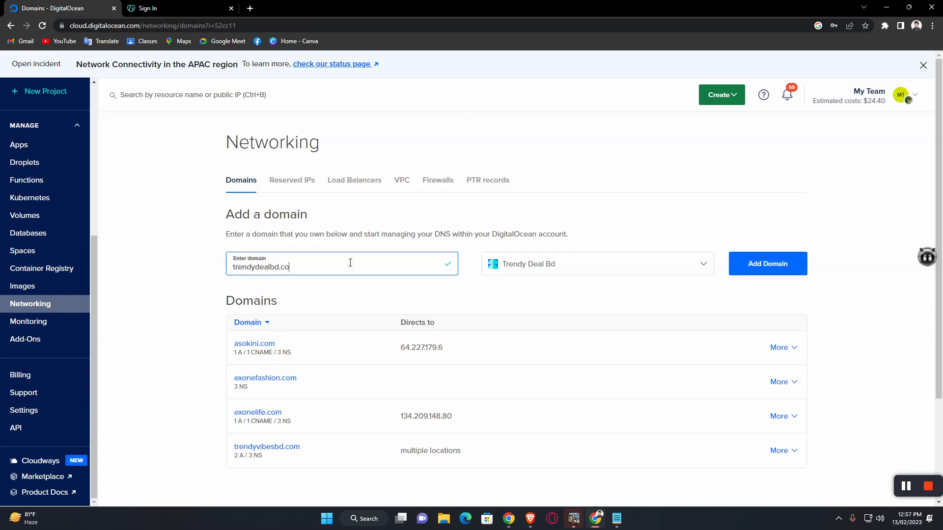
pyautogui.write('m')
pyautogui.click(779, 267)
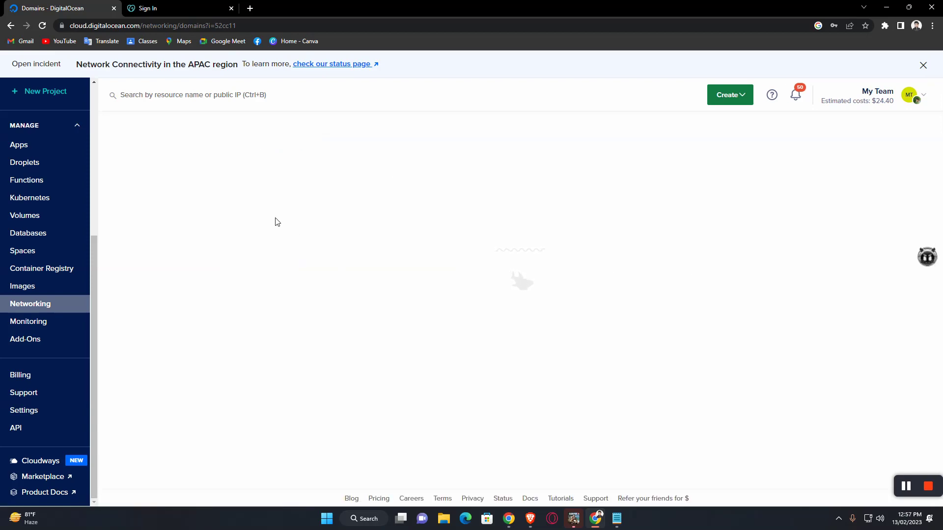
pyautogui.moveTo(597, 525)
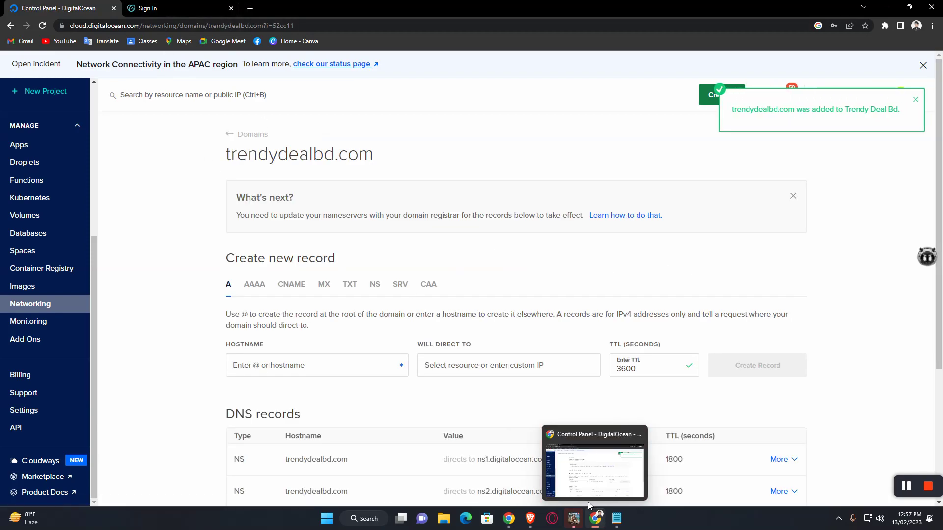
# Select the trendydealbd.com domain name on GoDaddy's DNS Management page.
pyautogui.moveTo(508, 519)
pyautogui.click(586, 476)
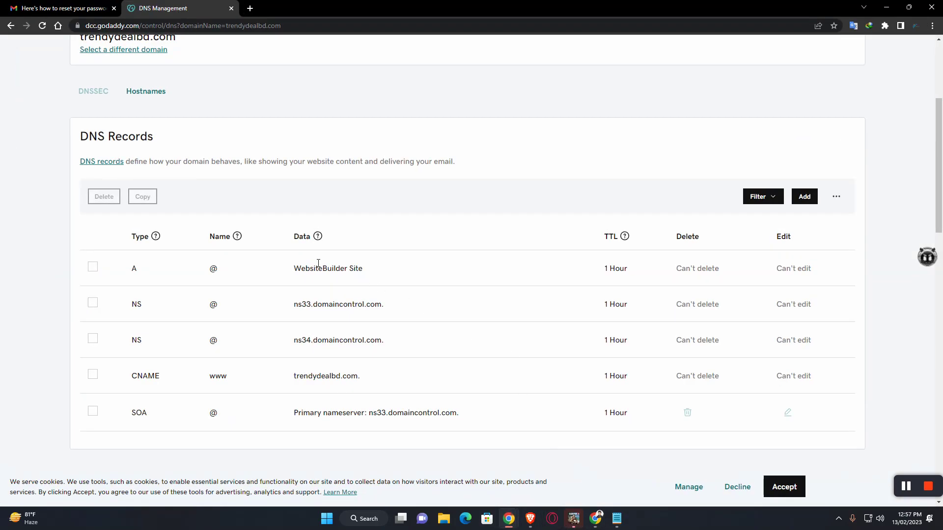
pyautogui.scroll(4, 256, 230)
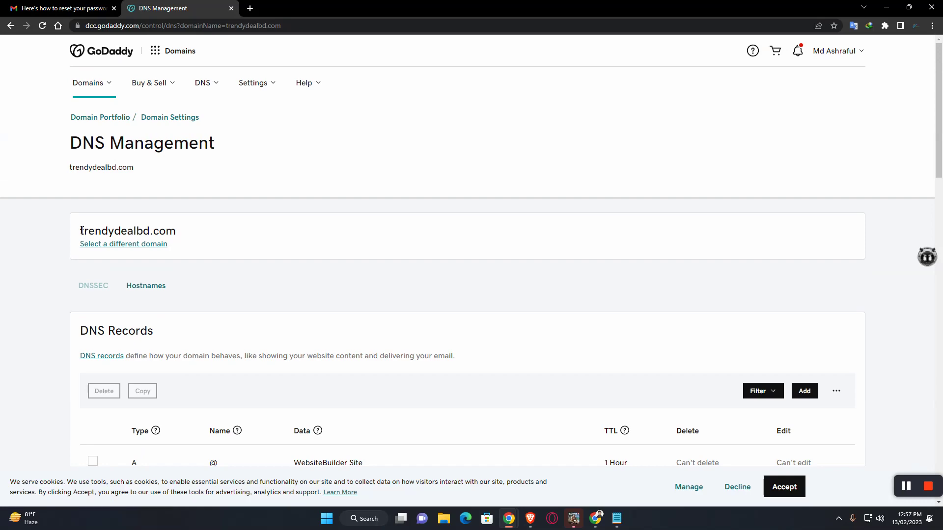
pyautogui.moveTo(183, 239); pyautogui.dragTo(82, 231)
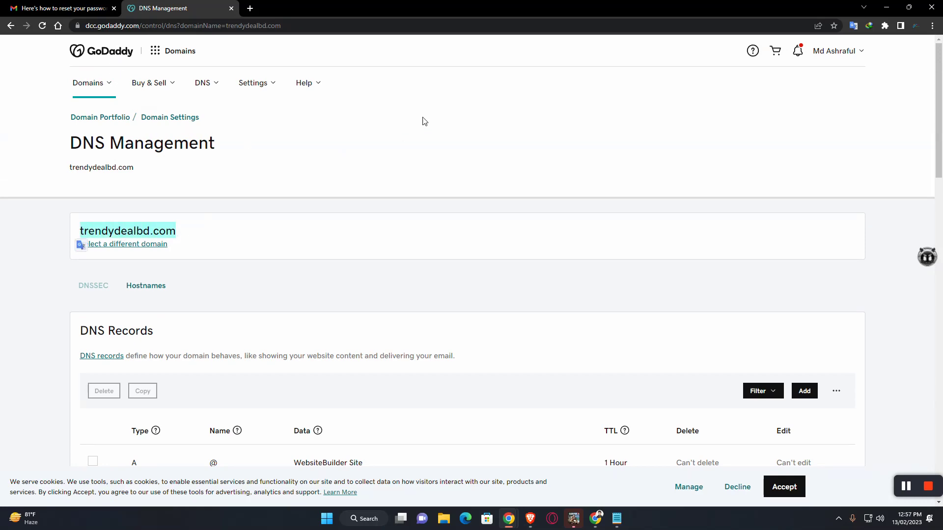
# View trendydealbd.com's DigitalOcean NS records: ns1, ns2 and ns3.digitalocean.com at TTL 1800.
pyautogui.click(882, 6)
pyautogui.scroll(-3, 327, 277)
pyautogui.moveTo(294, 269)
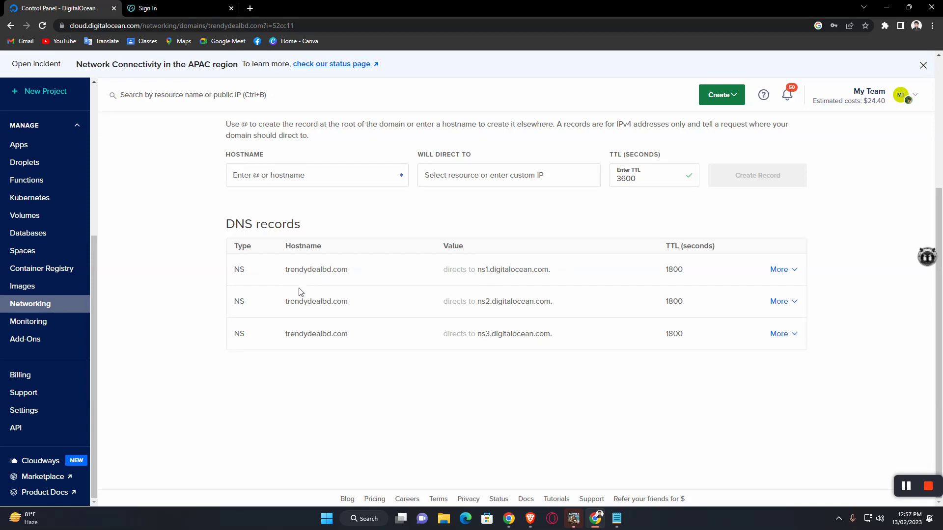
pyautogui.moveTo(511, 304)
pyautogui.moveTo(508, 274)
pyautogui.click(906, 486)
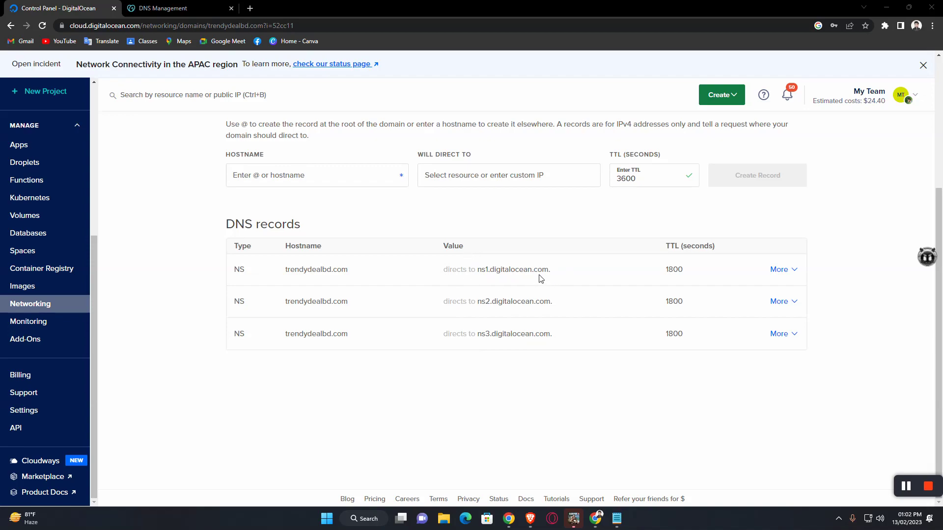
# Compare with DigitalOcean's nameservers, then choose custom nameservers for trendydealbd.com in GoDaddy.
pyautogui.click(166, 9)
pyautogui.scroll(-15, 476, 319)
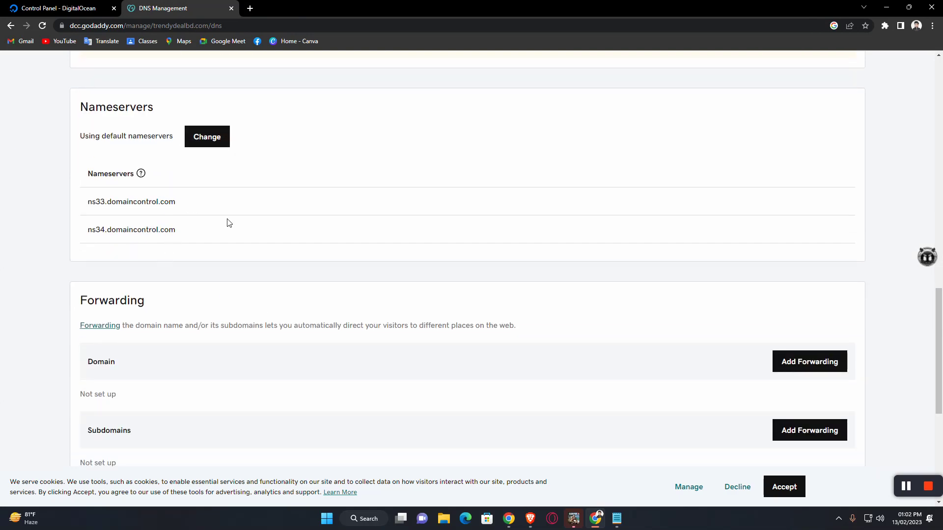
pyautogui.click(71, 7)
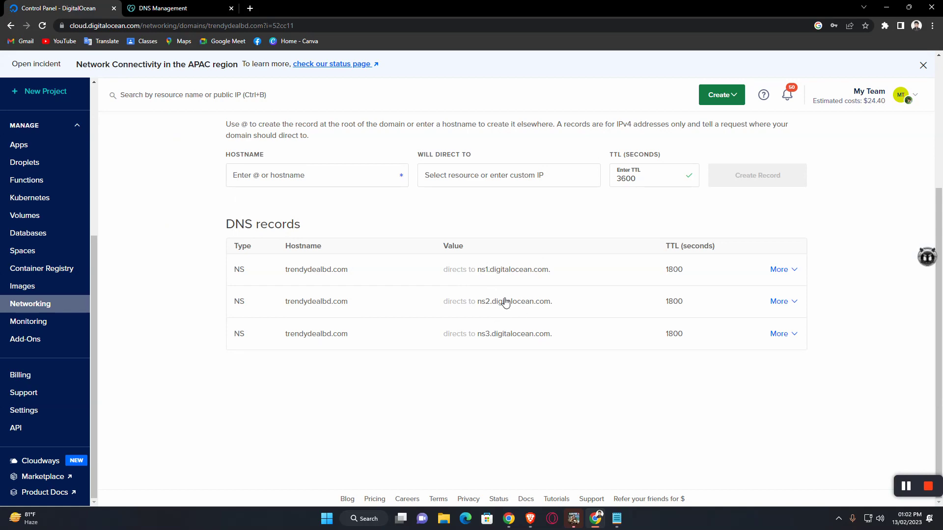
pyautogui.click(176, 7)
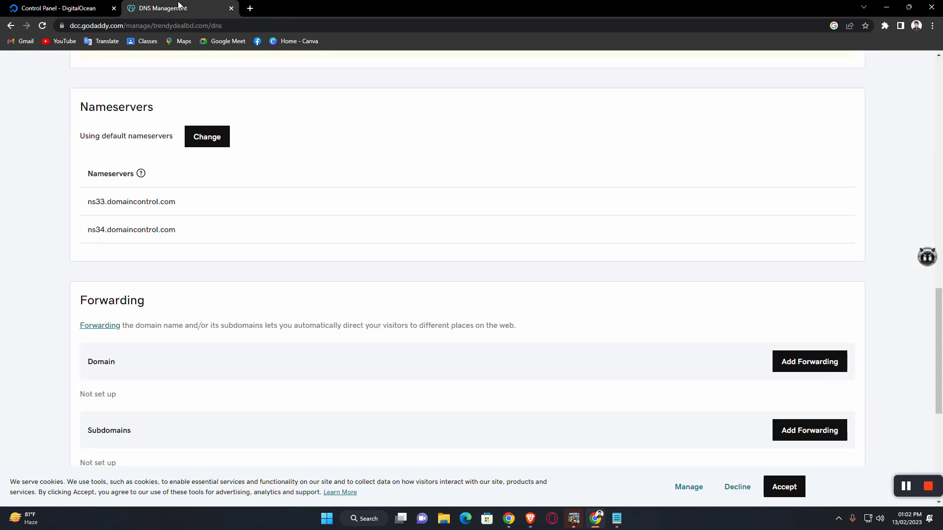
pyautogui.scroll(-5, 294, 255)
pyautogui.scroll(5, 208, 216)
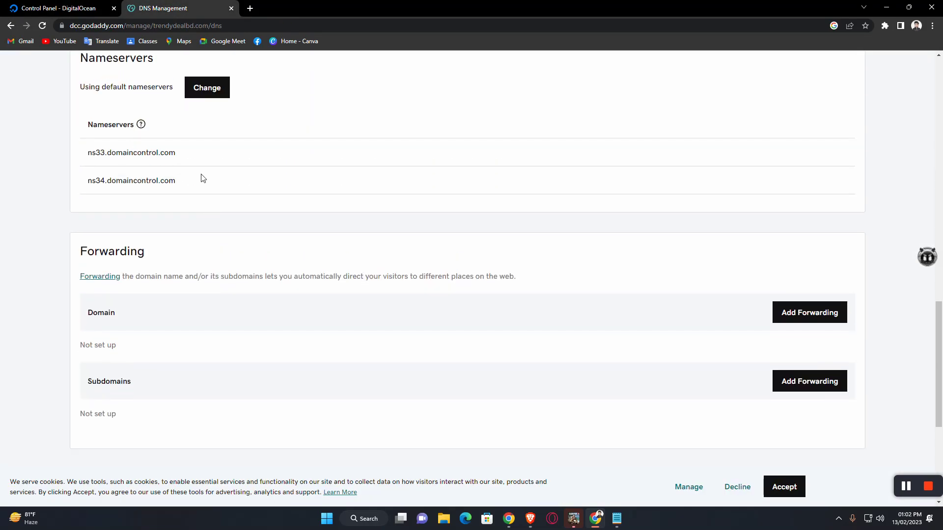
pyautogui.click(212, 137)
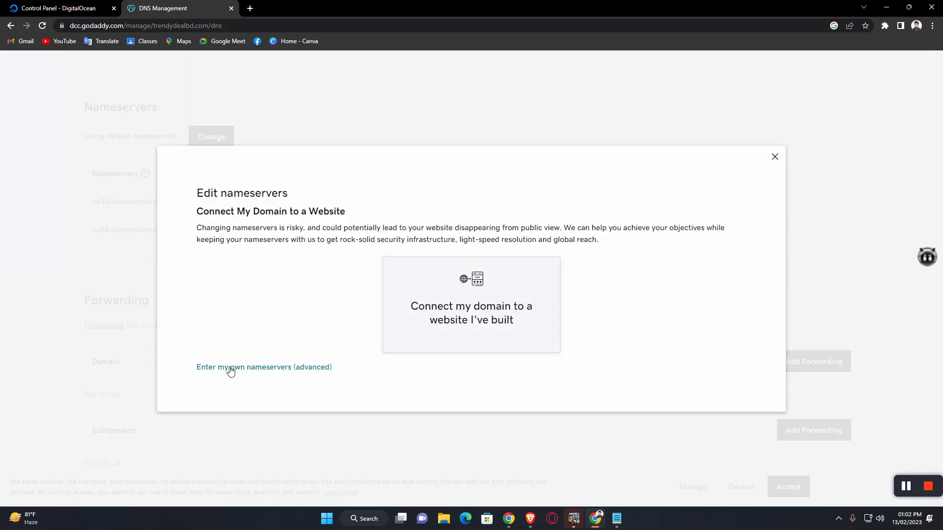
pyautogui.click(306, 368)
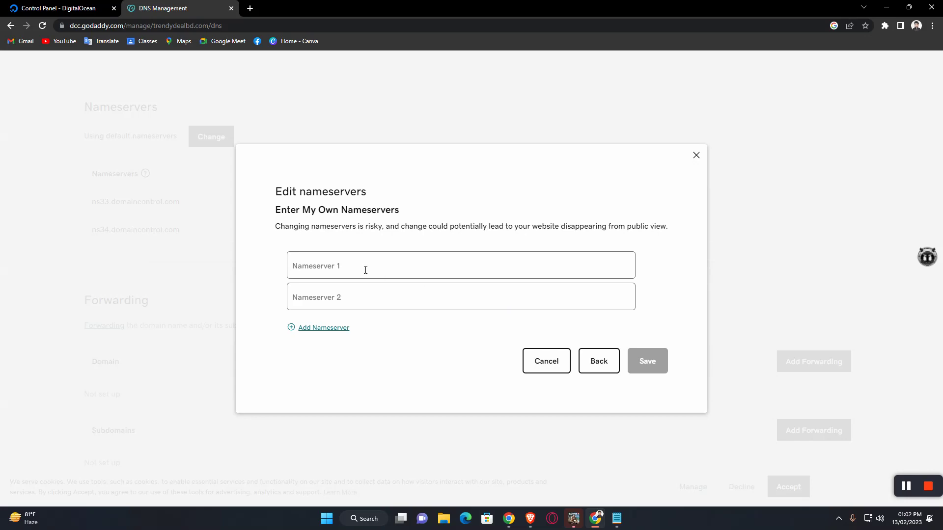
# Paste ns1.digitalocean.com and ns2.digitalocean.com from DigitalOcean as the first two nameservers.
pyautogui.click(84, 5)
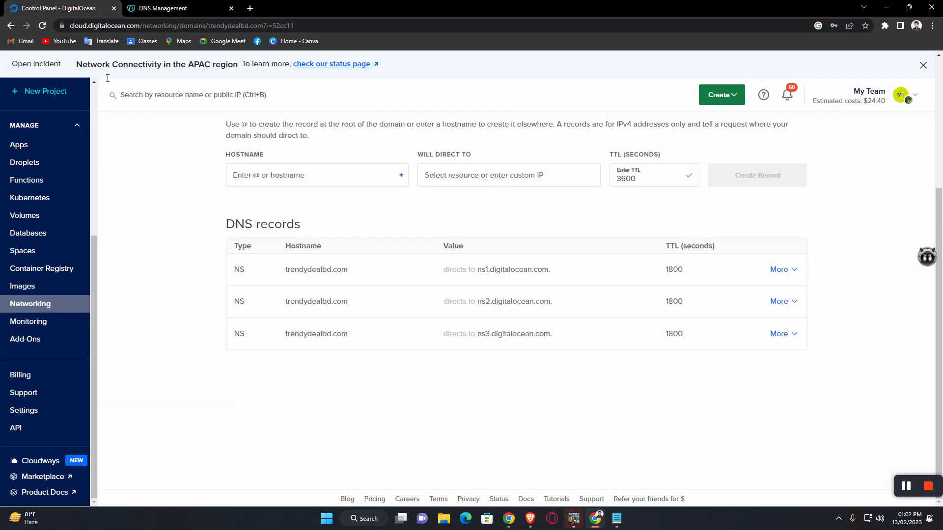
pyautogui.click(562, 271)
pyautogui.click(182, 8)
pyautogui.click(354, 265)
pyautogui.write('ns1.digitalocean.com')
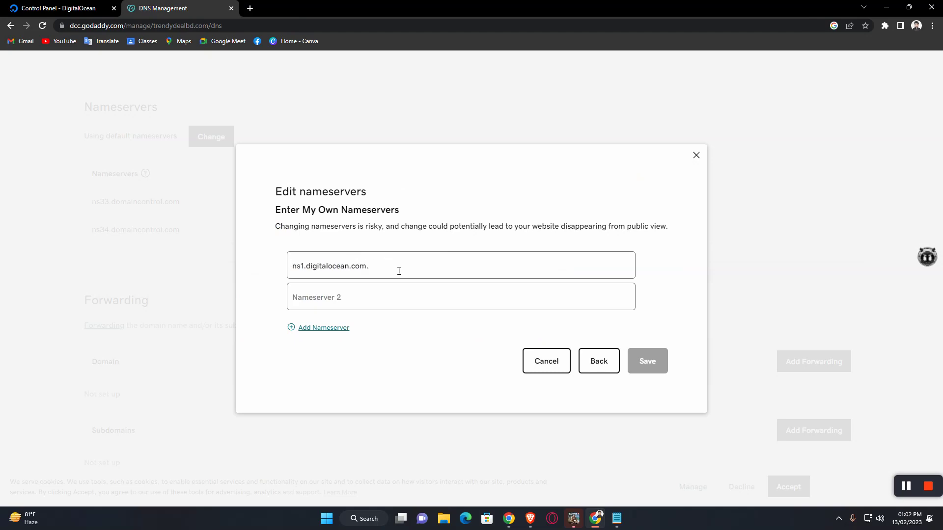
pyautogui.click(46, 6)
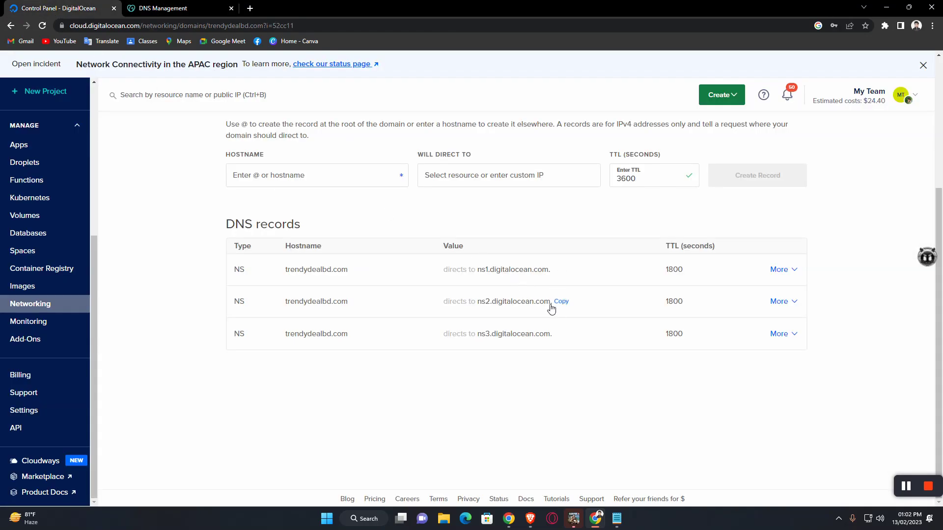
pyautogui.click(182, 8)
pyautogui.click(364, 298)
pyautogui.write('ns2.digitalocean.com.')
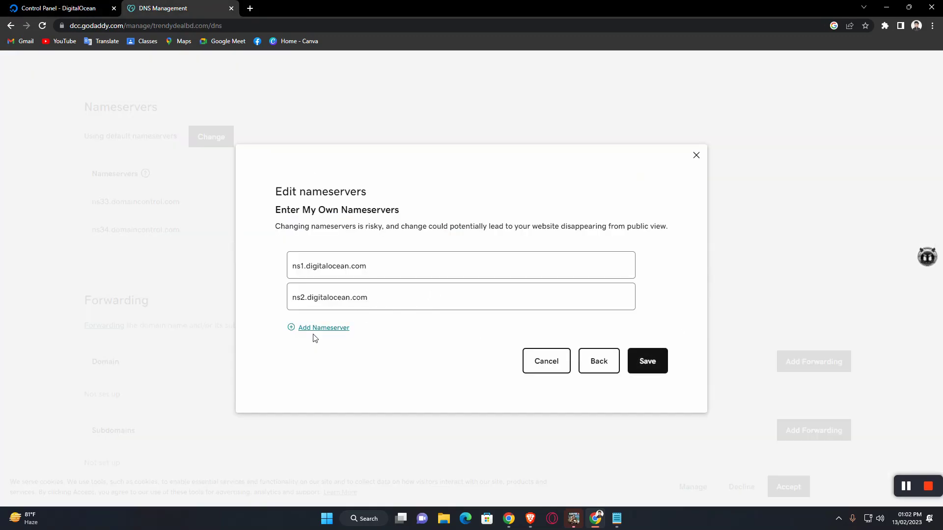
# Add a third nameserver field and paste ns3.digitalocean.com into it.
pyautogui.click(325, 328)
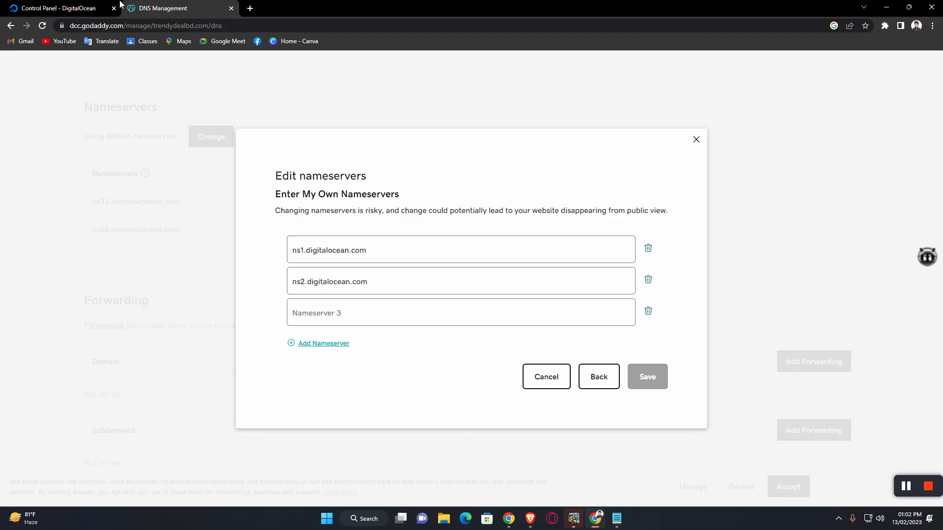
pyautogui.click(69, 10)
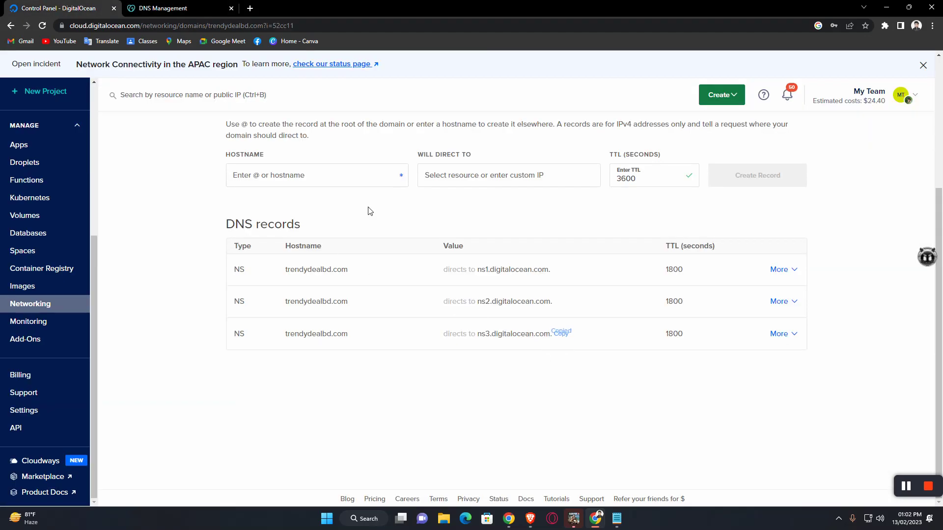
pyautogui.click(165, 7)
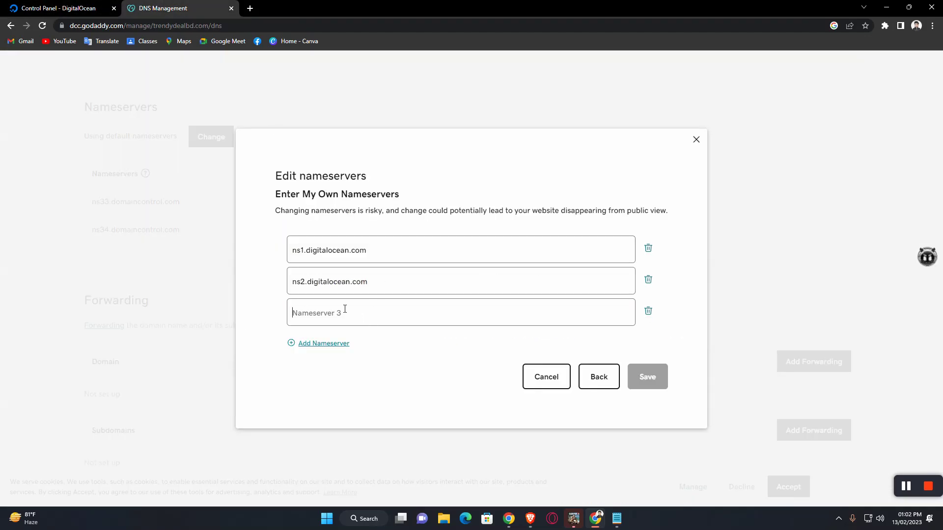
pyautogui.write('ns3.digitalocean.com')
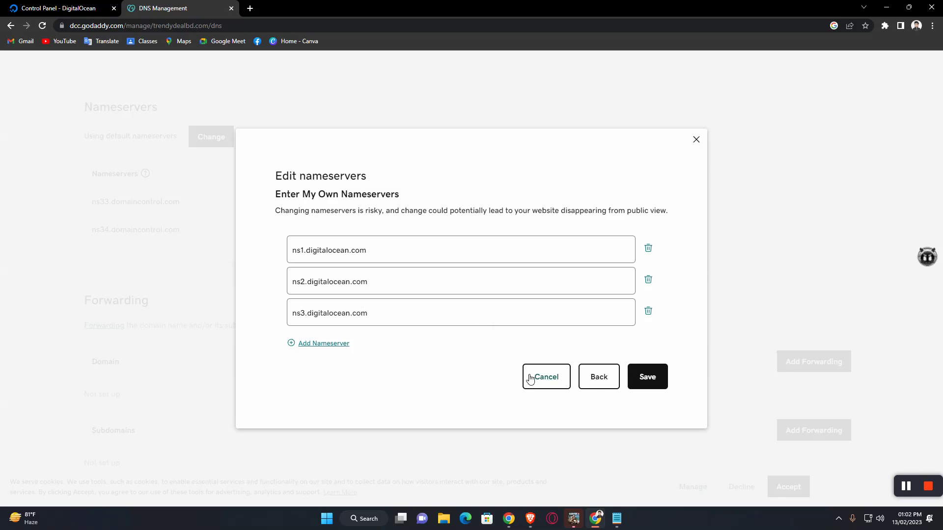
# Save the three DigitalOcean nameservers and confirm consent to the update.
pyautogui.click(658, 382)
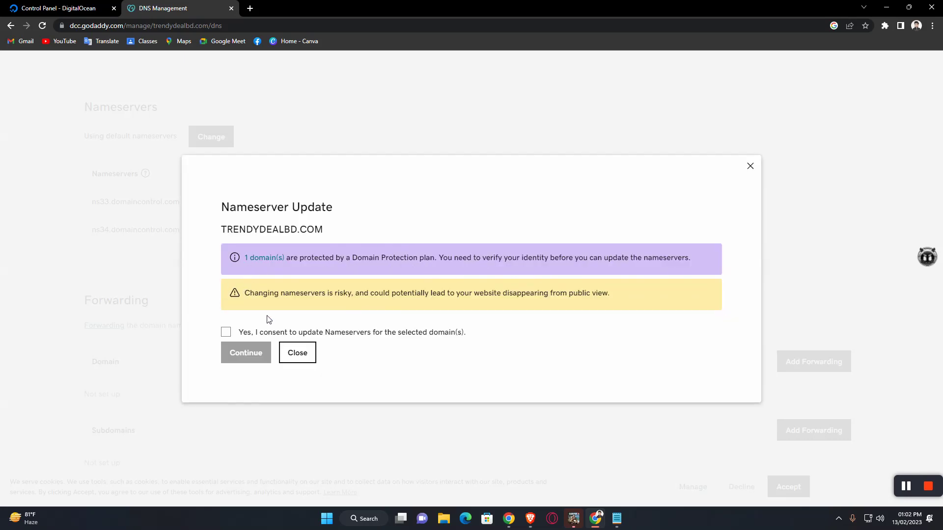
pyautogui.click(226, 333)
pyautogui.click(247, 354)
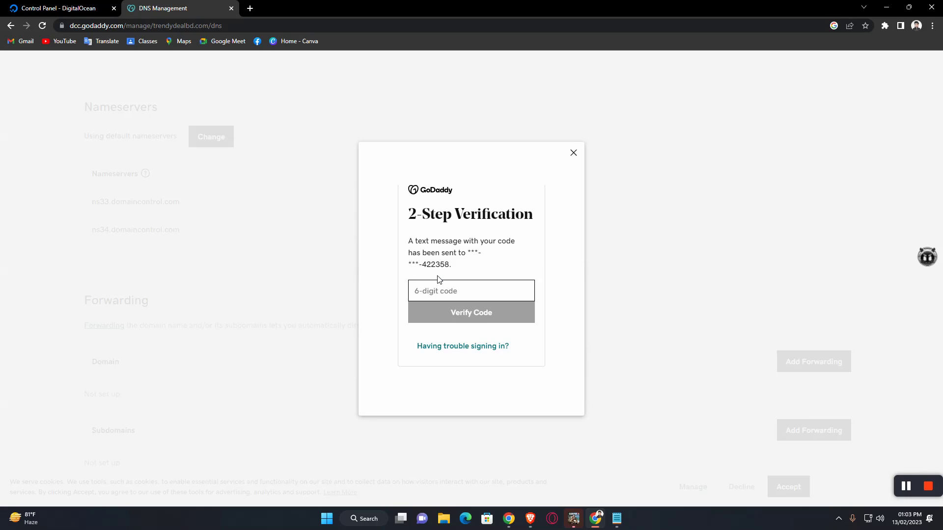
# Enter the texted 6-digit verification code and submit it.
pyautogui.click(434, 290)
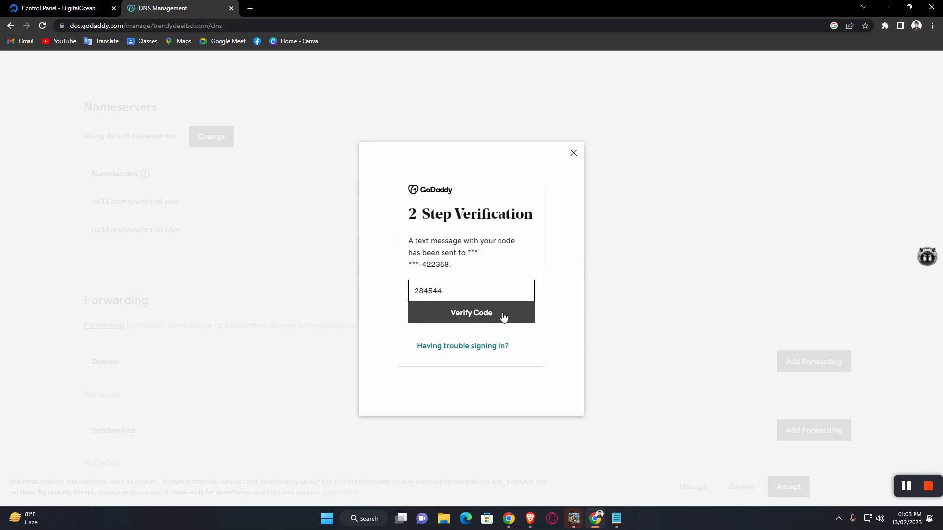
pyautogui.click(504, 316)
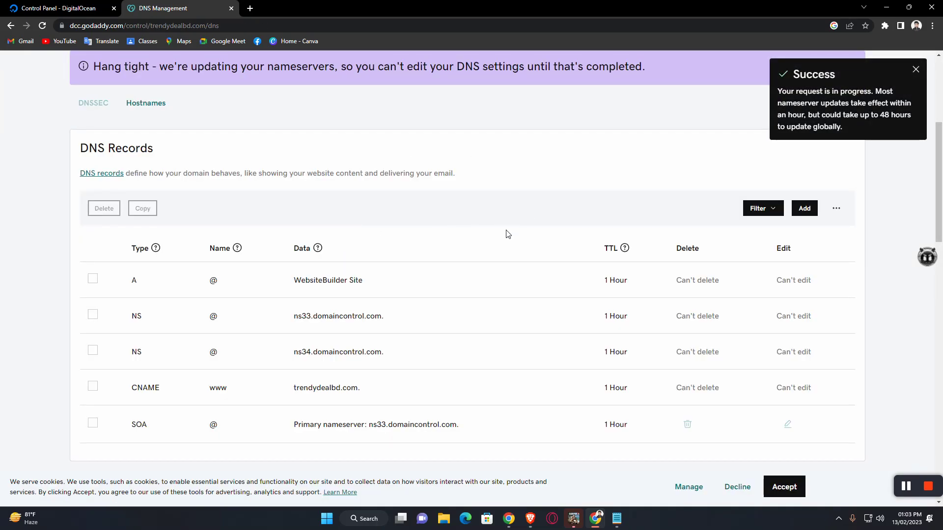
# Reload GoDaddy DNS Management to confirm ns1–ns3.digitalocean.com, then return to DigitalOcean.
pyautogui.scroll(-10, 550, 270)
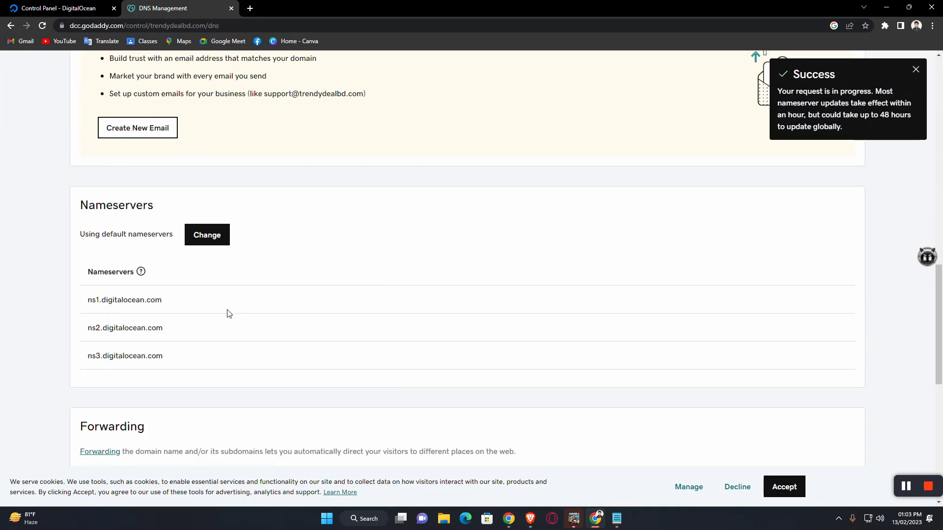
pyautogui.scroll(10, 325, 325)
pyautogui.scroll(-3, 332, 323)
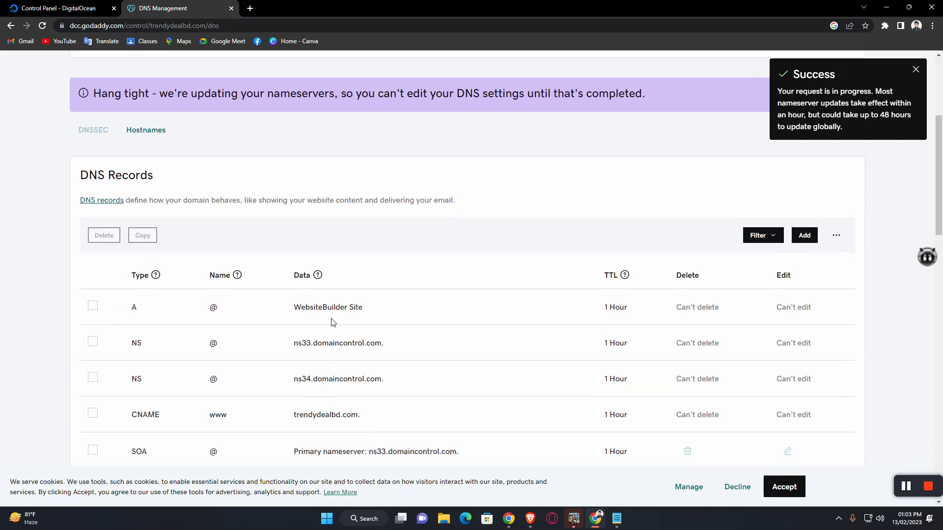
pyautogui.scroll(-8, 324, 319)
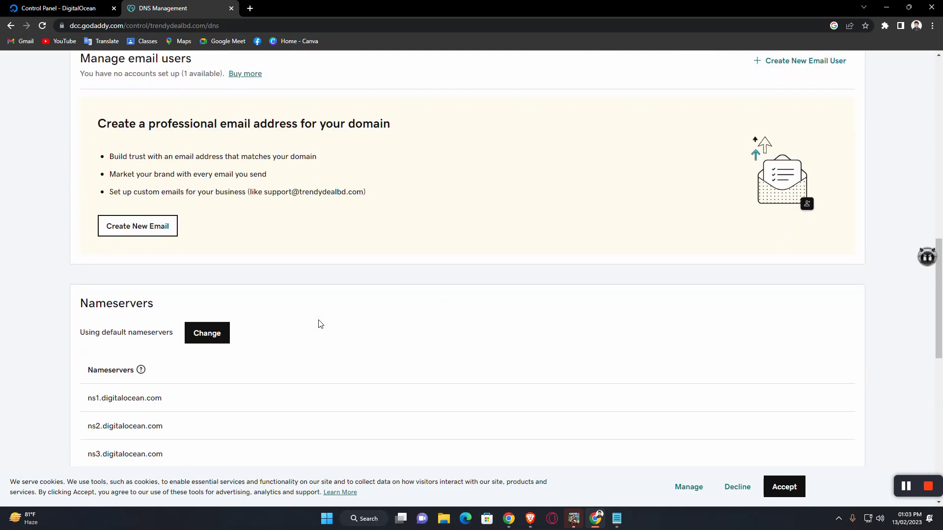
pyautogui.scroll(-9, 319, 299)
pyautogui.scroll(12, 316, 301)
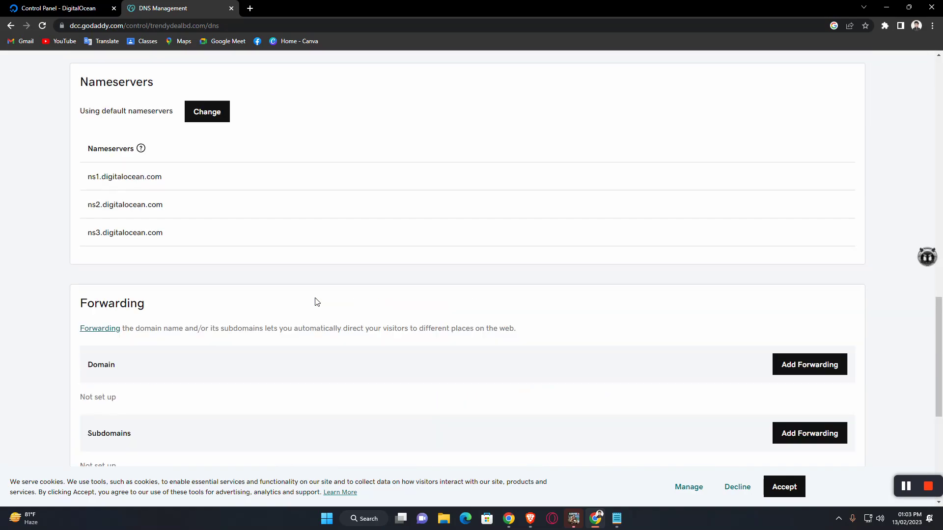
pyautogui.scroll(5, 309, 299)
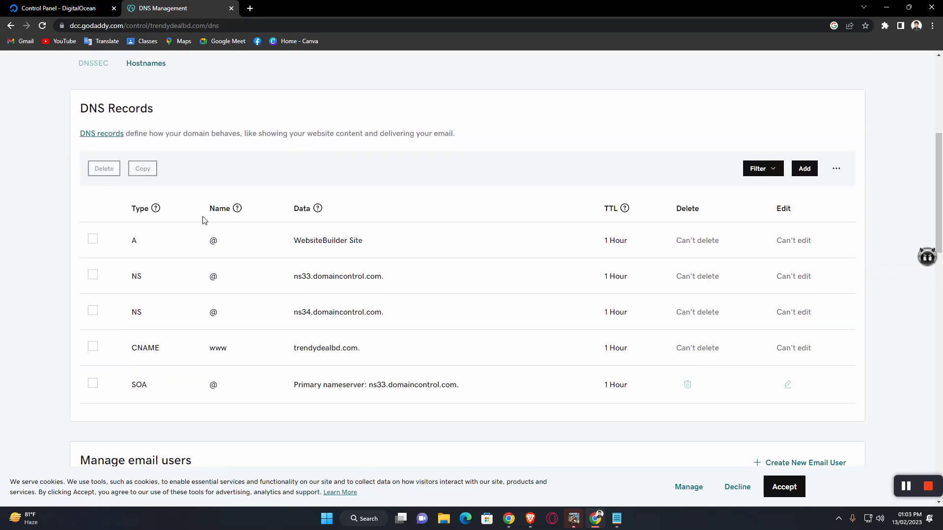
pyautogui.click(42, 25)
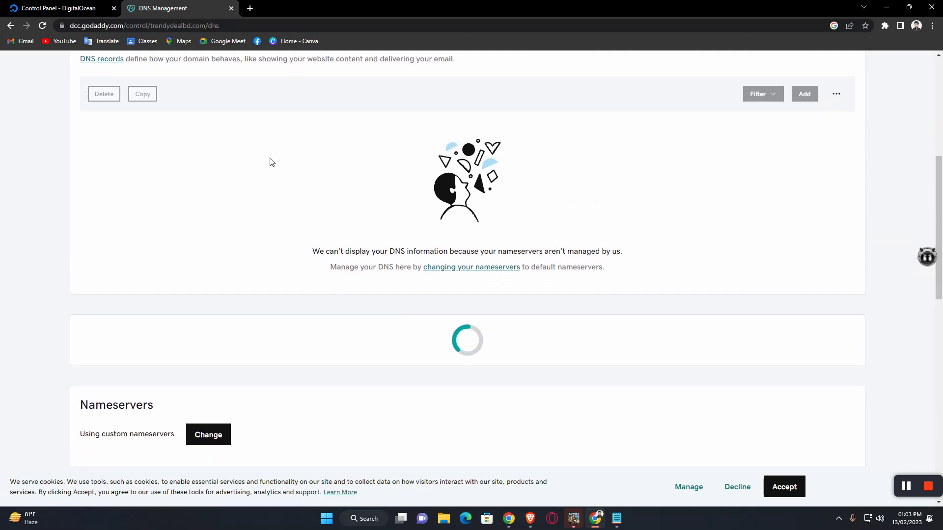
pyautogui.scroll(-12, 464, 160)
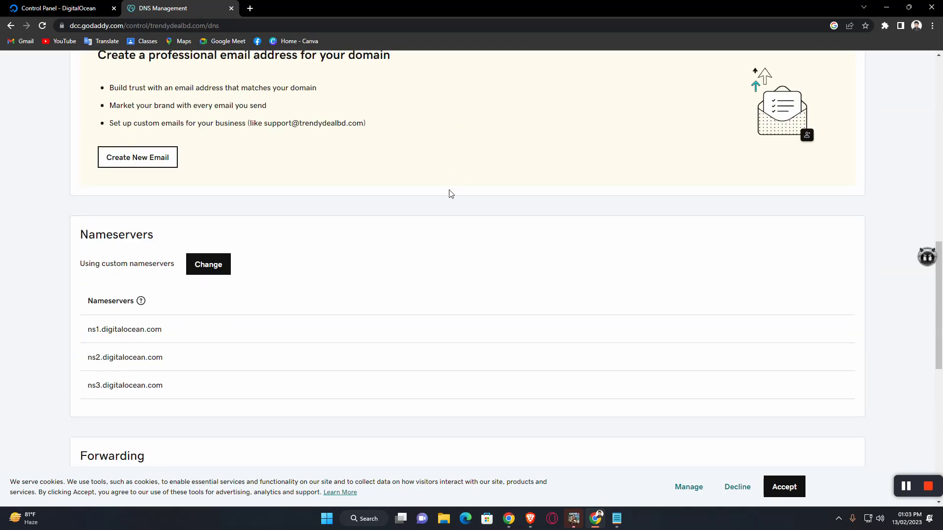
pyautogui.scroll(2, 160, 177)
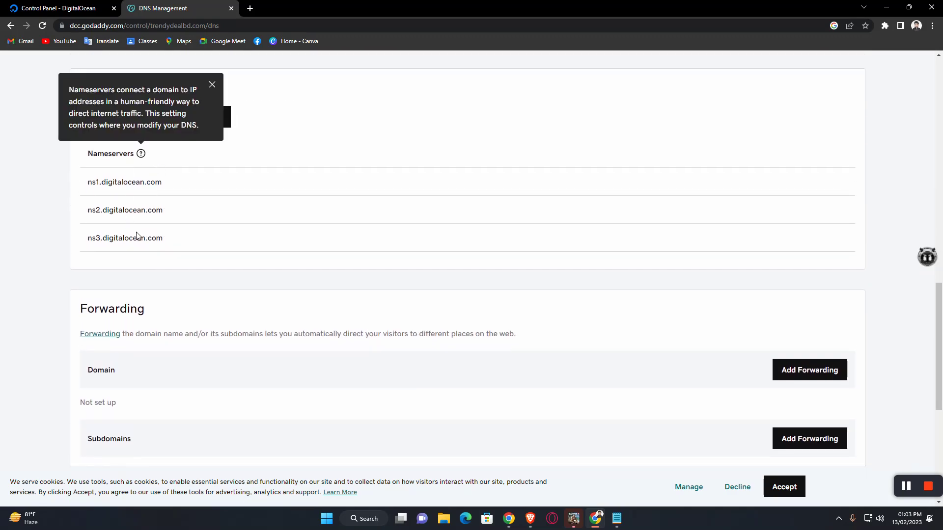
pyautogui.click(42, 5)
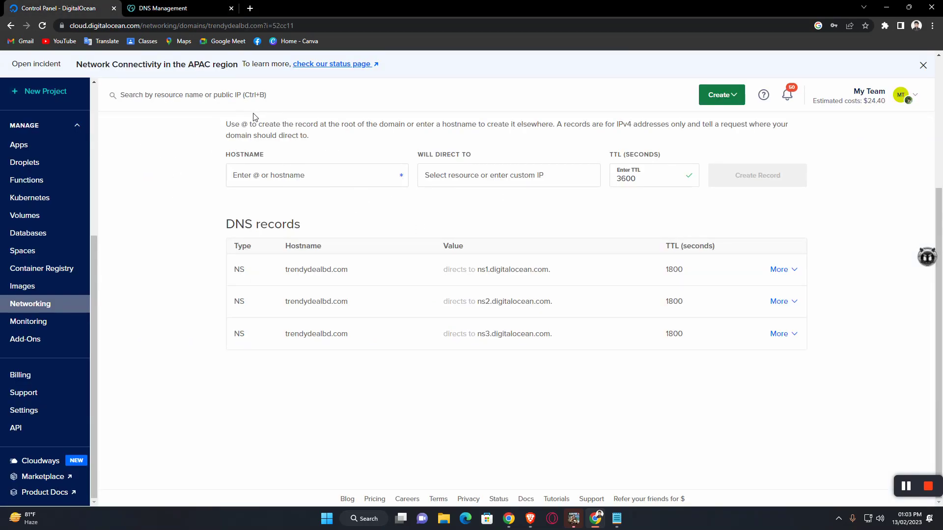
# Abandon the new DNS record entry on DigitalOcean's records page.
pyautogui.scroll(3, 425, 203)
pyautogui.scroll(-3, 413, 185)
pyautogui.scroll(2, 427, 198)
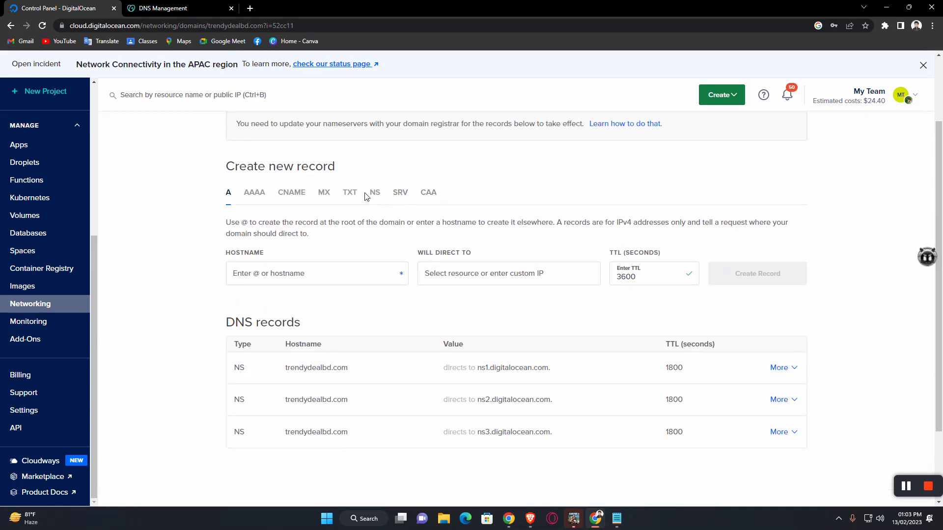
pyautogui.click(297, 275)
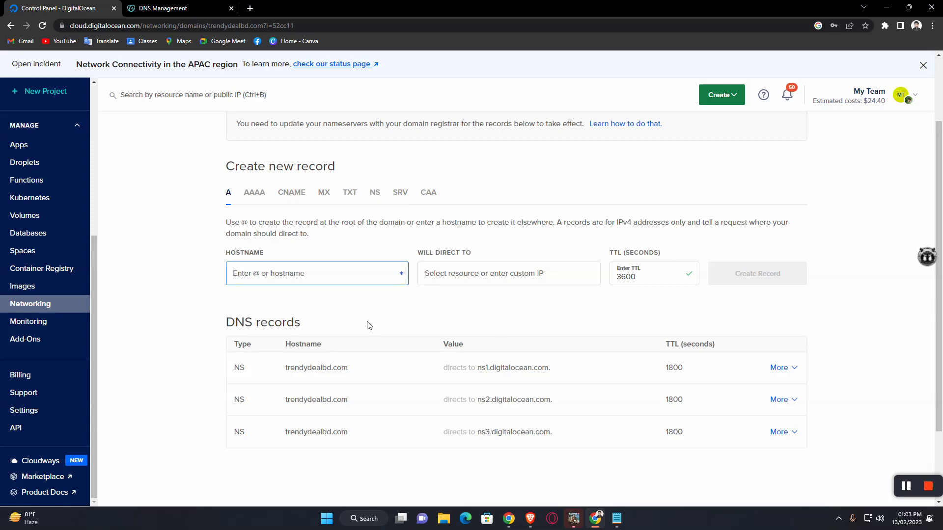
pyautogui.click(196, 251)
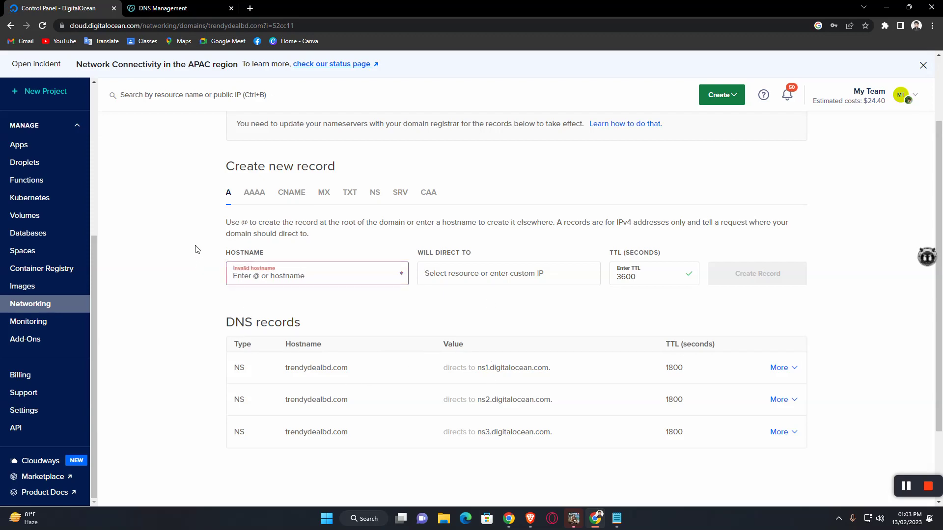
# Open the Trendy Deal Bd project from the Projects sidebar.
pyautogui.scroll(2, 190, 196)
pyautogui.scroll(5, 38, 324)
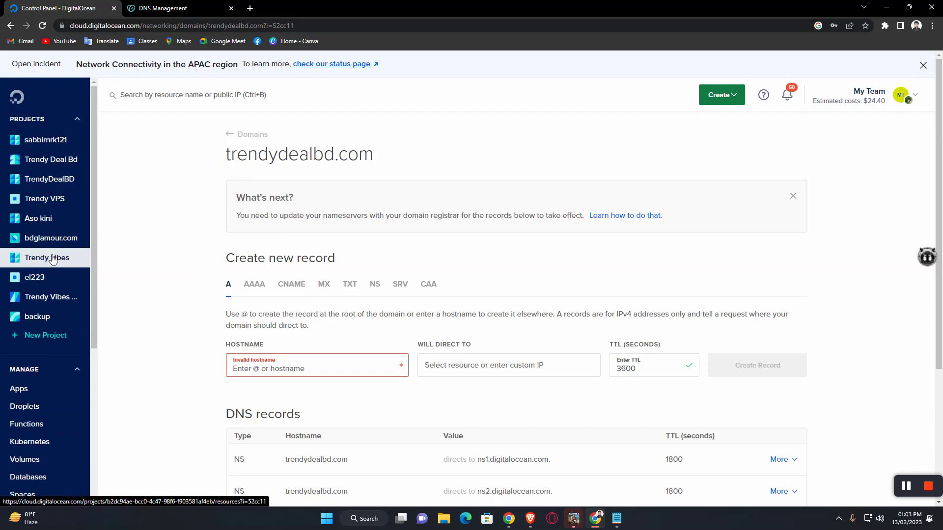
pyautogui.click(56, 185)
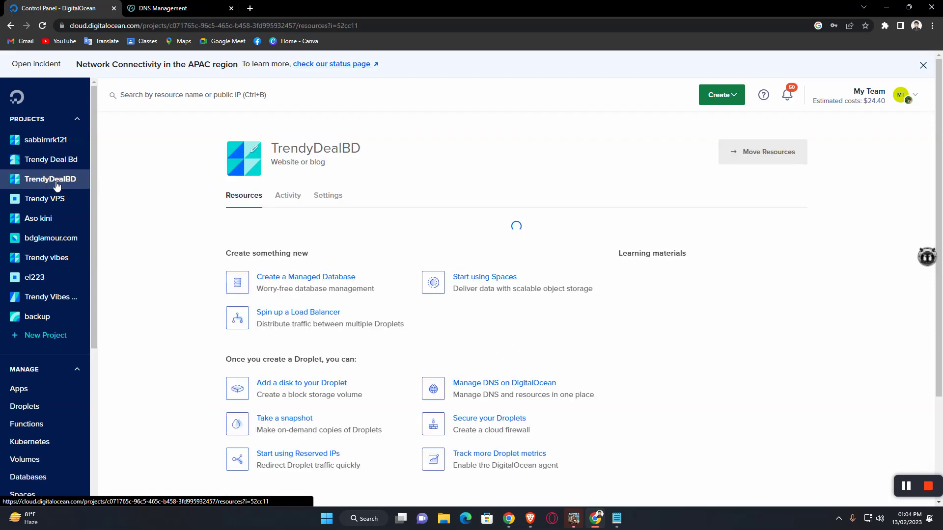
pyautogui.click(58, 167)
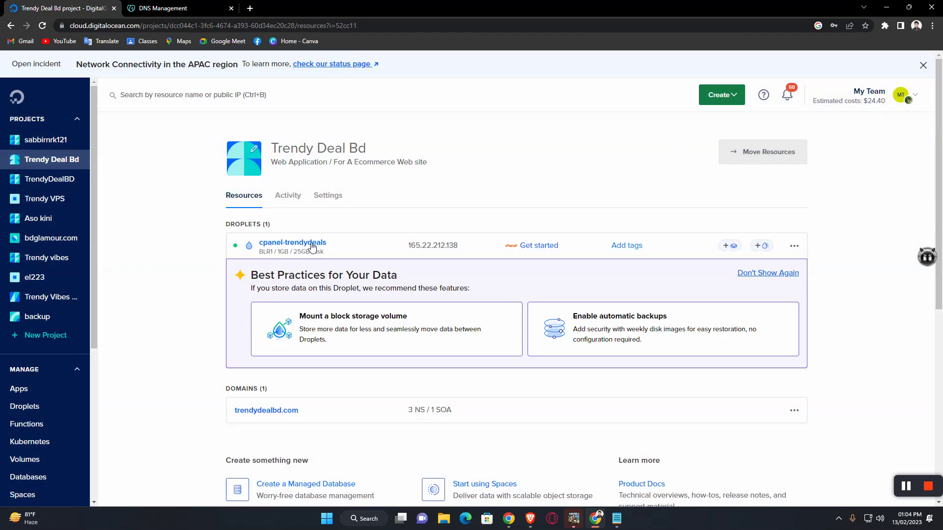
# Open the cpanel-trendydeals droplet, close the failed web console, and reload its page.
pyautogui.click(309, 246)
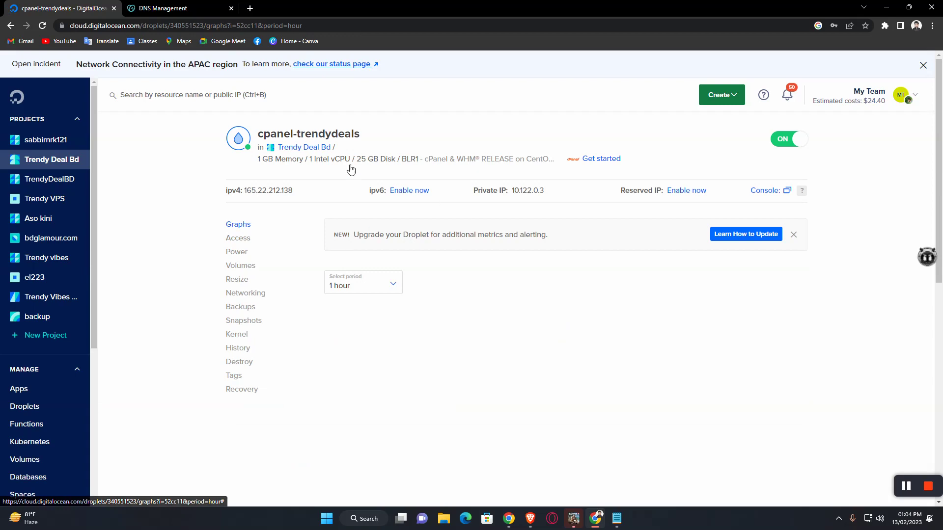
pyautogui.click(787, 194)
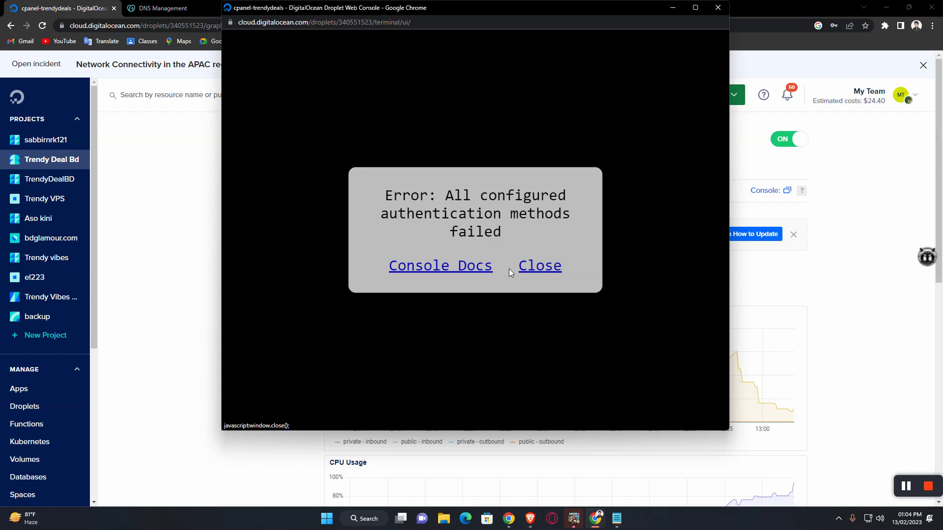
pyautogui.click(552, 270)
pyautogui.scroll(-5, 486, 212)
pyautogui.scroll(5, 522, 200)
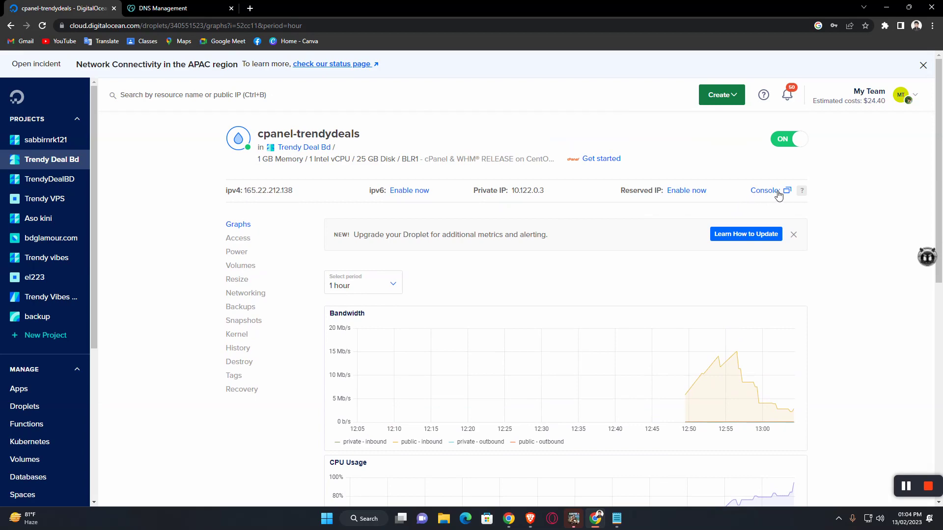
pyautogui.click(43, 26)
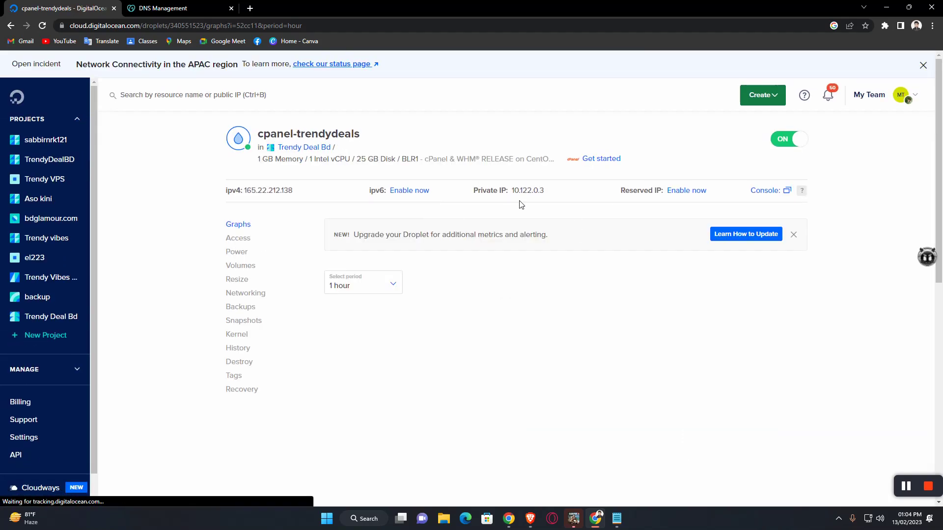
# Relaunch the droplet's web console and copy the WHM root login link.
pyautogui.click(786, 190)
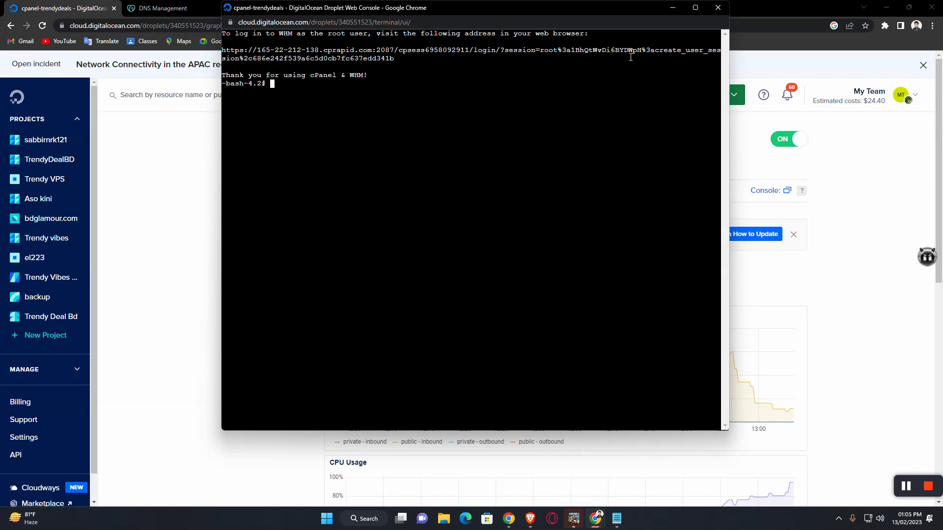
pyautogui.moveTo(397, 59); pyautogui.dragTo(222, 51)
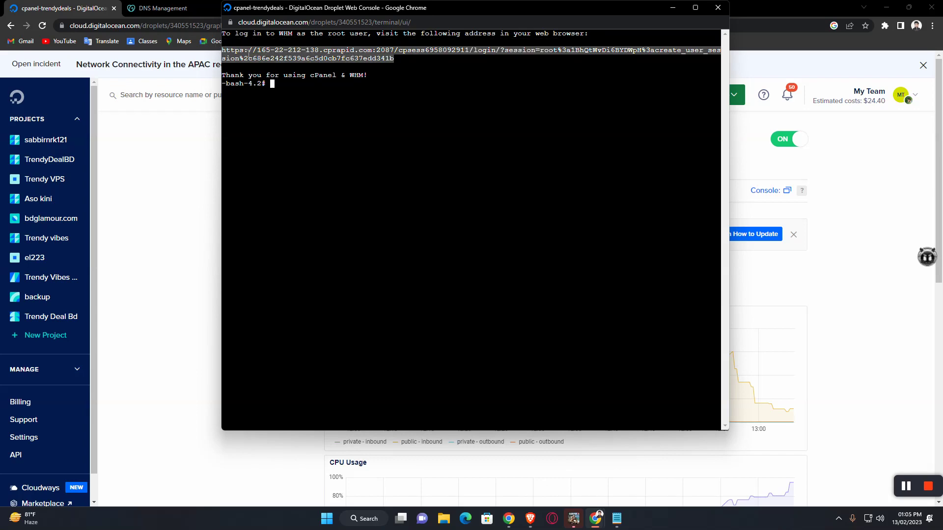
pyautogui.rightClick(249, 52)
pyautogui.click(265, 91)
pyautogui.click(749, 5)
# Load the WHM login link in a new tab, bypassing the certificate warning.
pyautogui.click(244, 8)
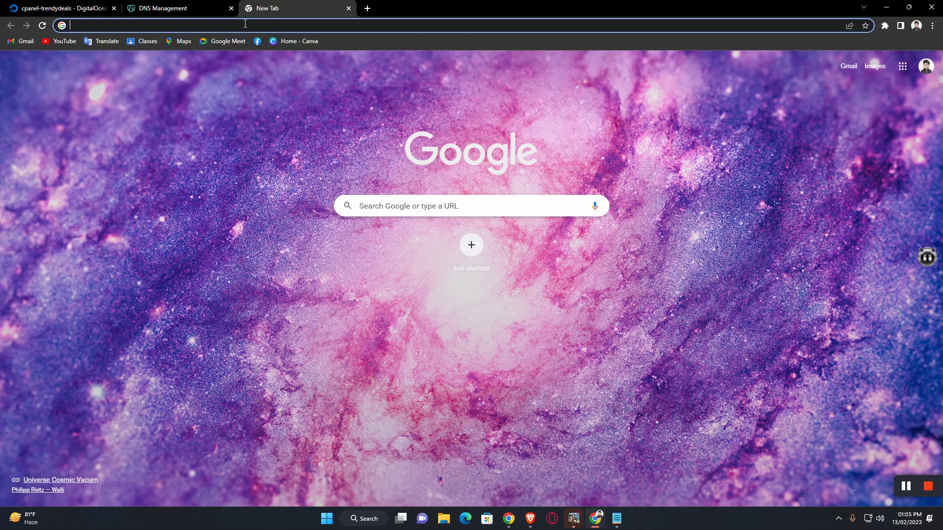
pyautogui.hotkey('ctrl', 'v')
pyautogui.press('Return')
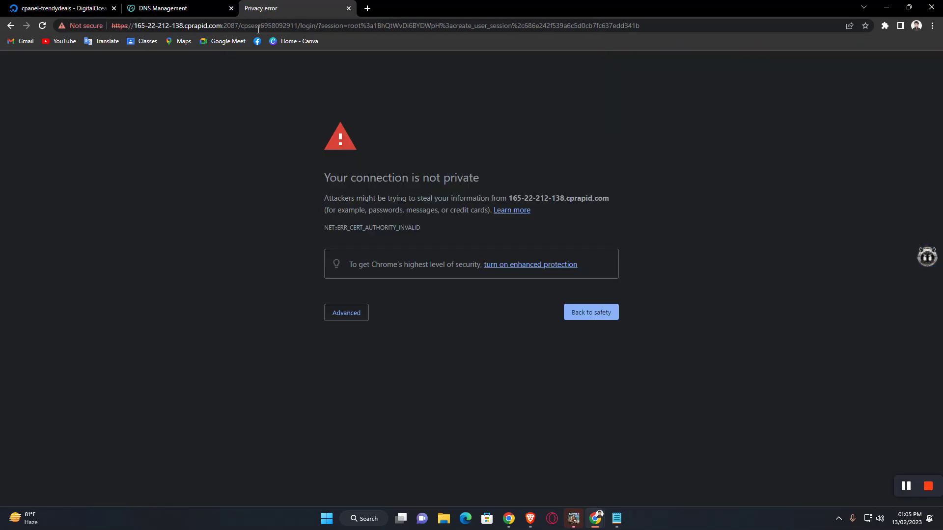
pyautogui.click(347, 313)
pyautogui.click(397, 388)
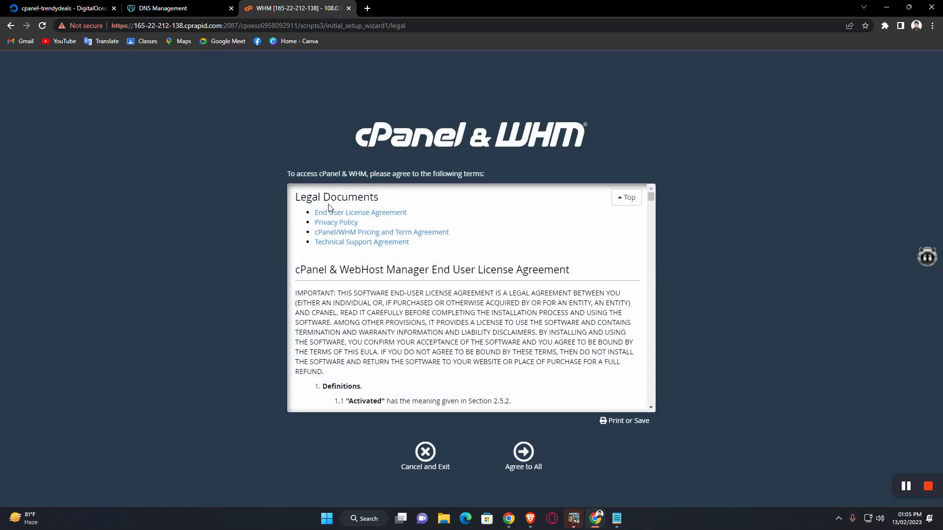
# Scroll through the cPanel & WHM legal agreement.
pyautogui.scroll(-12, 406, 267)
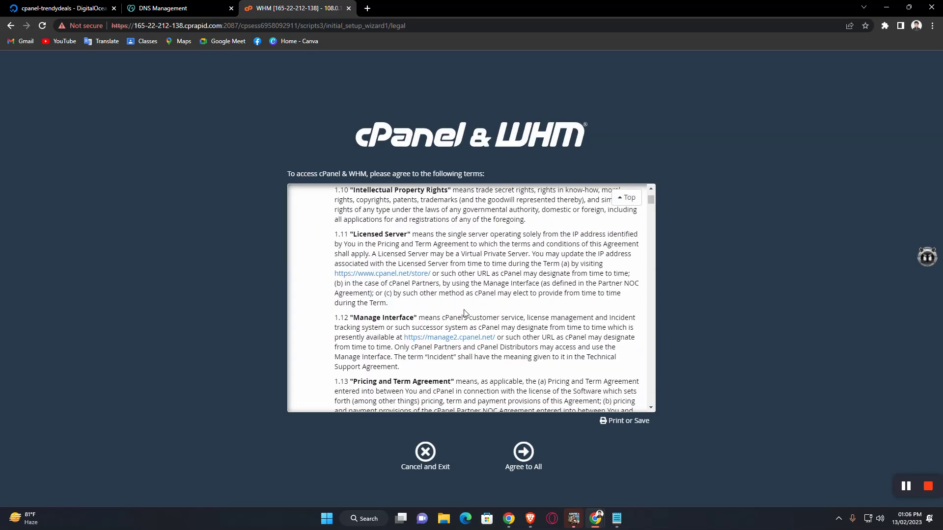
pyautogui.scroll(-3, 431, 290)
pyautogui.scroll(-15, 432, 290)
pyautogui.scroll(-10, 490, 307)
# Agree to all WHM terms and sign in to the cPanel Store for the free trial.
pyautogui.click(524, 464)
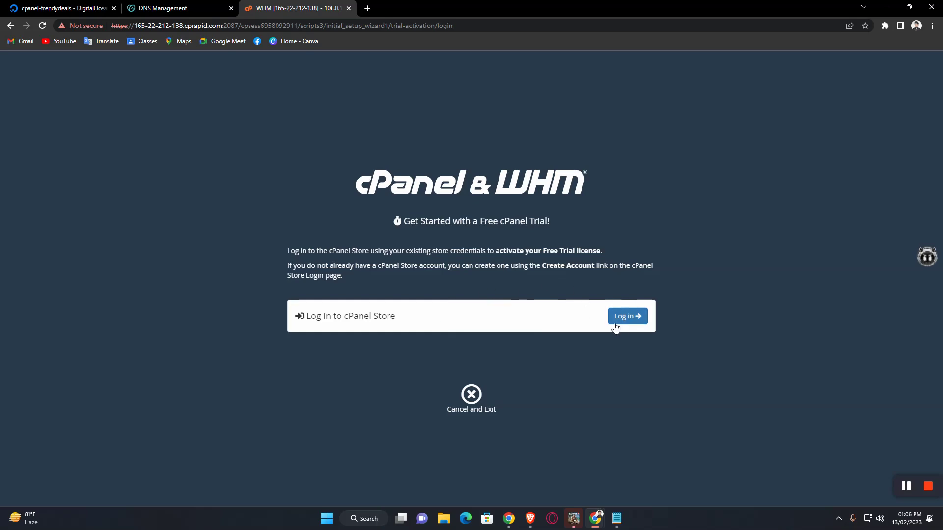
pyautogui.click(624, 322)
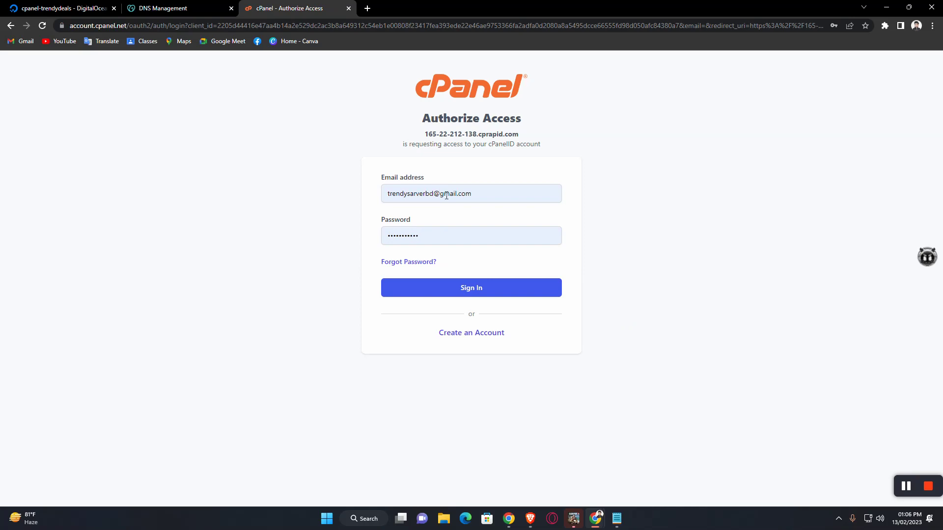
pyautogui.click(457, 292)
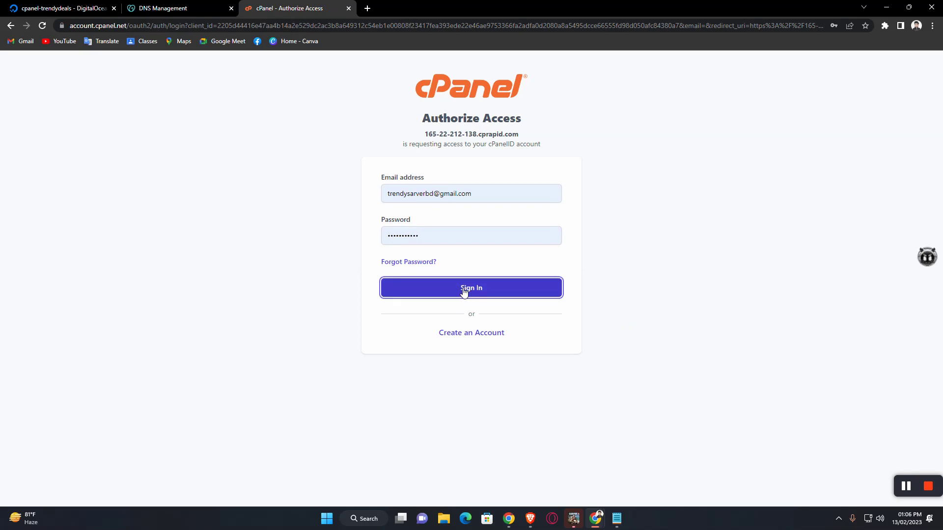